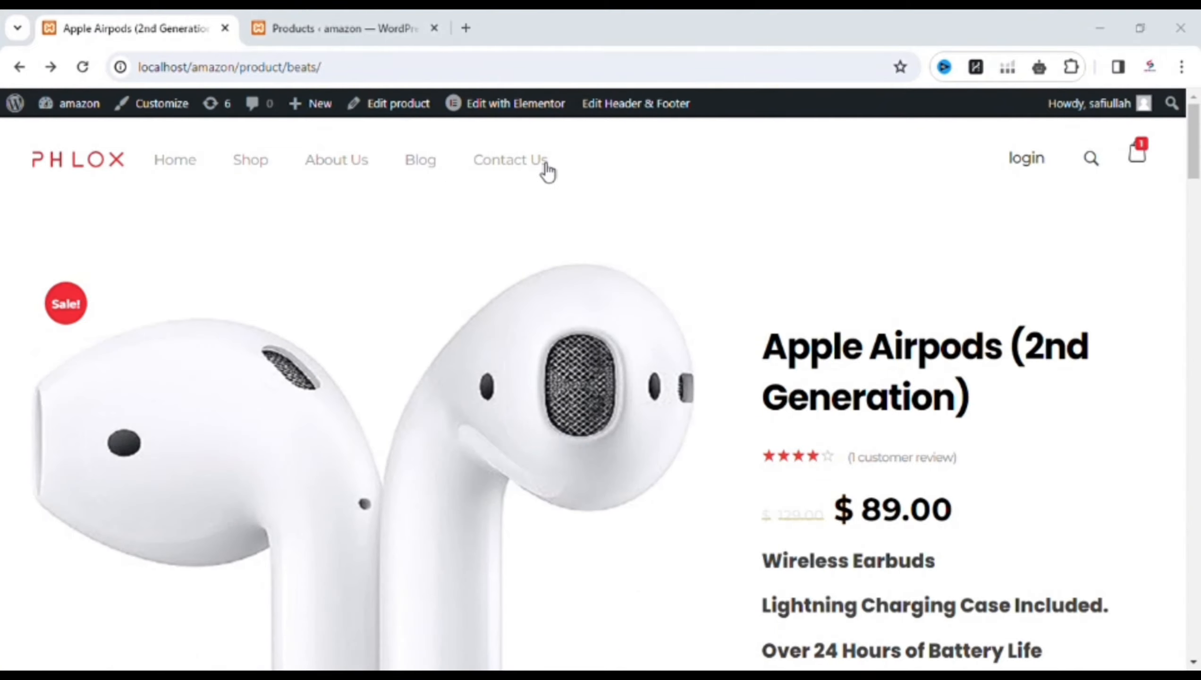
# Look through the Apple Airpods (2nd Generation) product page and its related products, and view the Headphones Wireless Bluetooth product
pyautogui.scroll(-7, 562, 245)
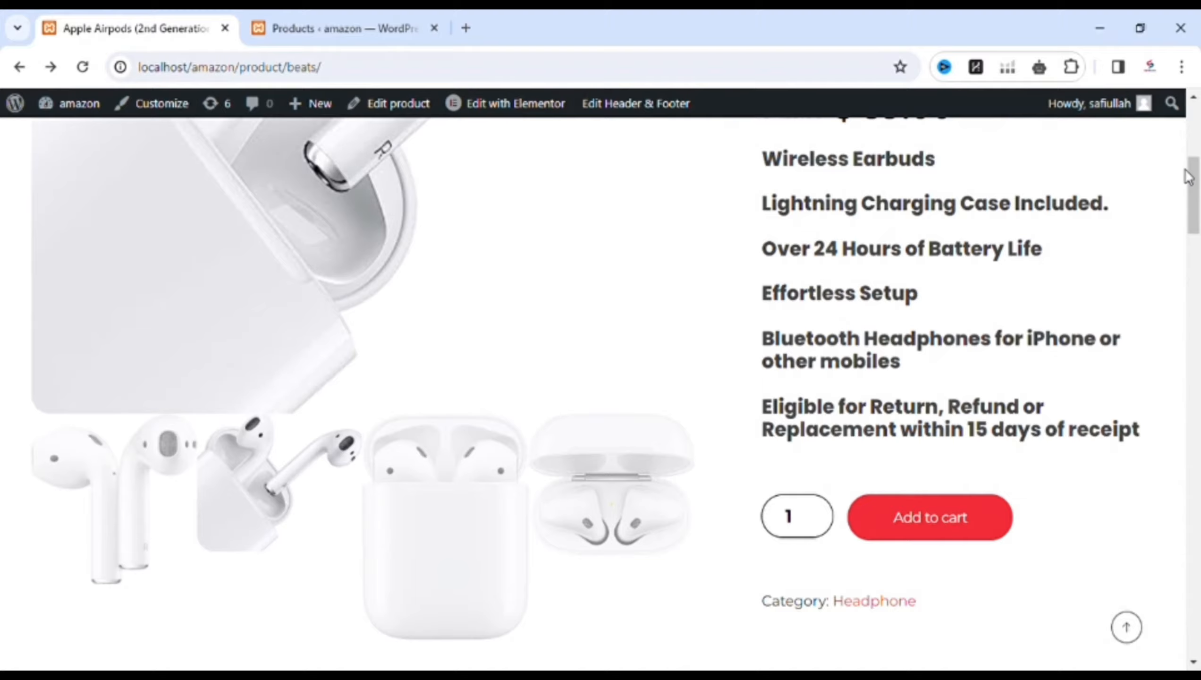
pyautogui.moveTo(1189, 166); pyautogui.dragTo(1189, 153)
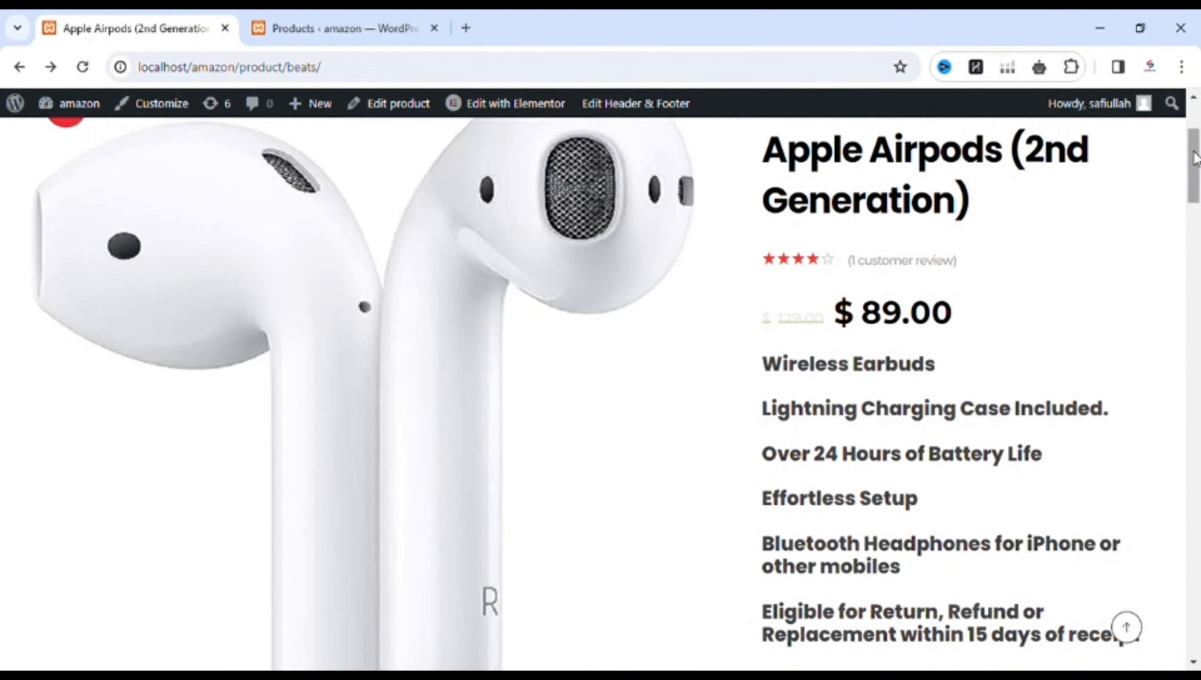
pyautogui.scroll(-7, 1189, 157)
pyautogui.moveTo(1194, 220); pyautogui.dragTo(1185, 526)
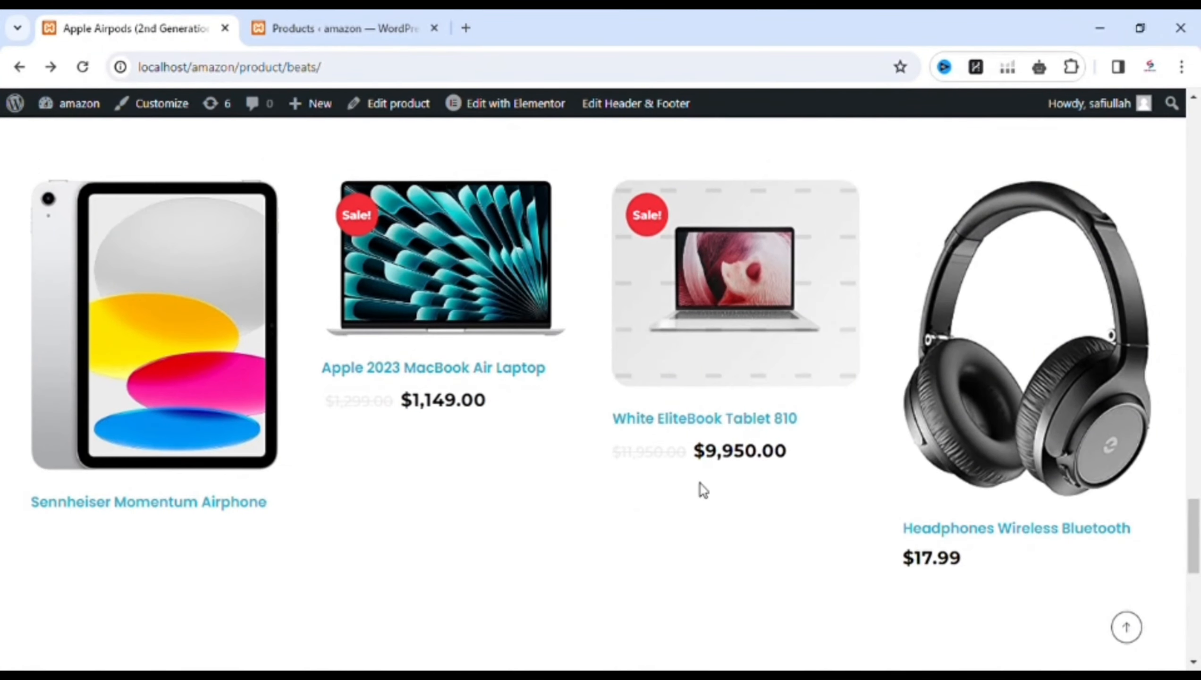
pyautogui.click(516, 331)
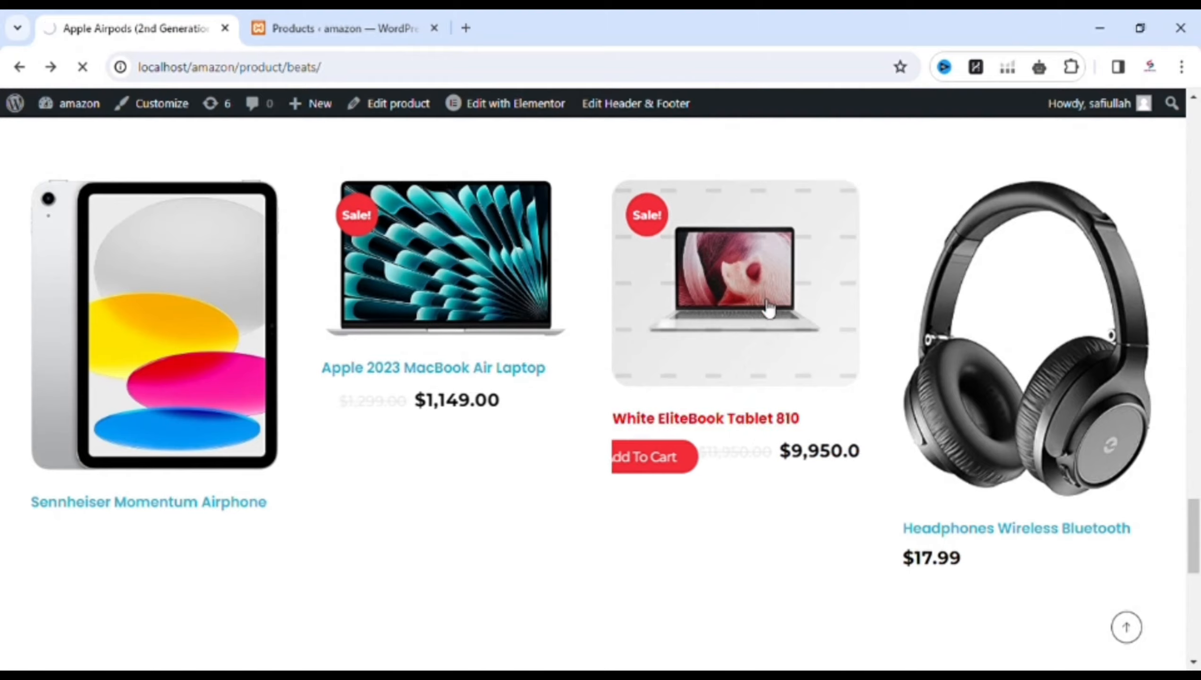
pyautogui.click(940, 302)
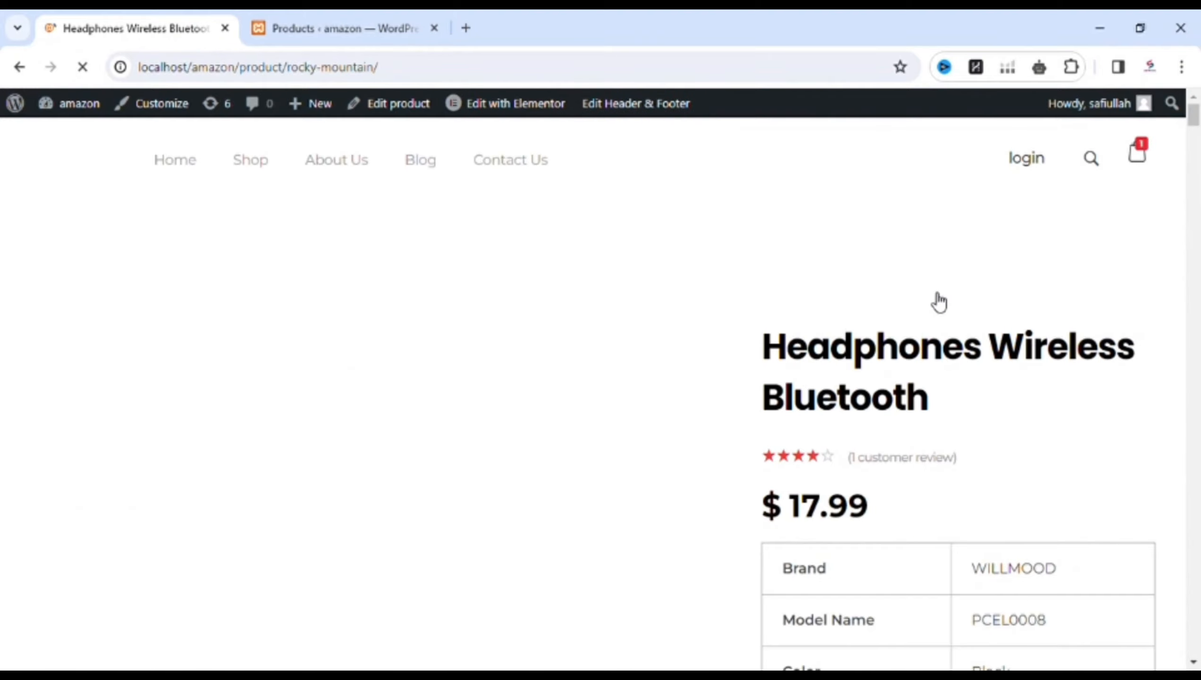
# View the Apple 2023 MacBook Air Laptop from the related products and look through its details and gallery images
pyautogui.moveTo(1192, 114); pyautogui.dragTo(1111, 543)
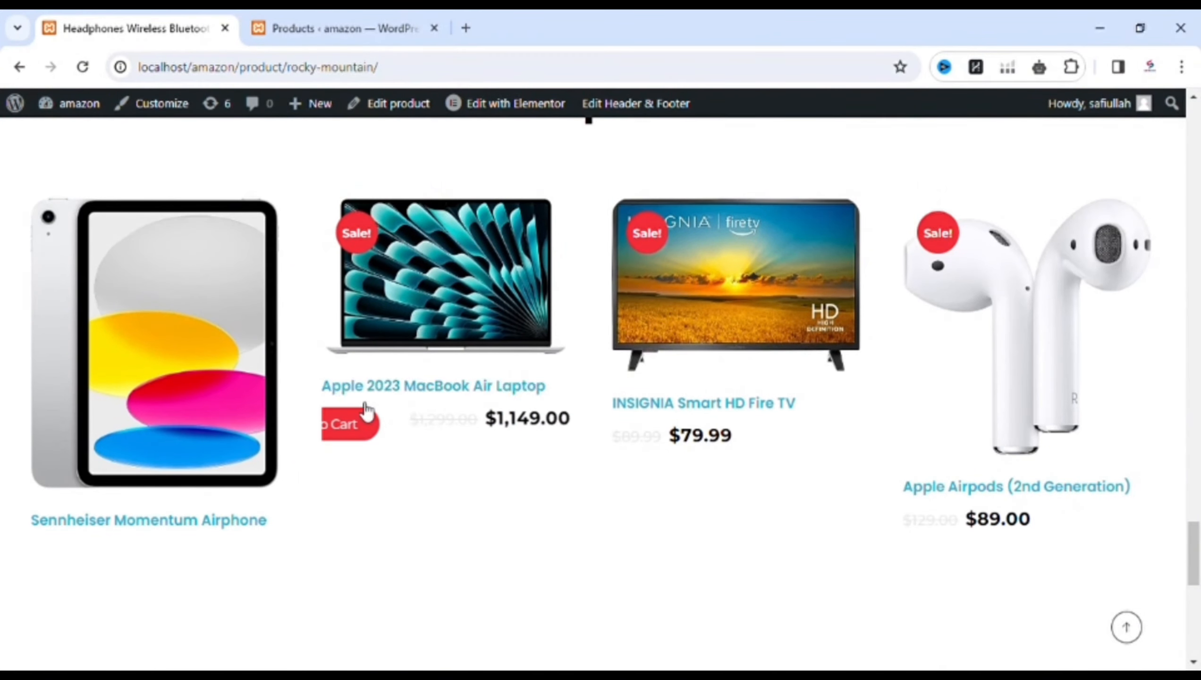
pyautogui.click(440, 314)
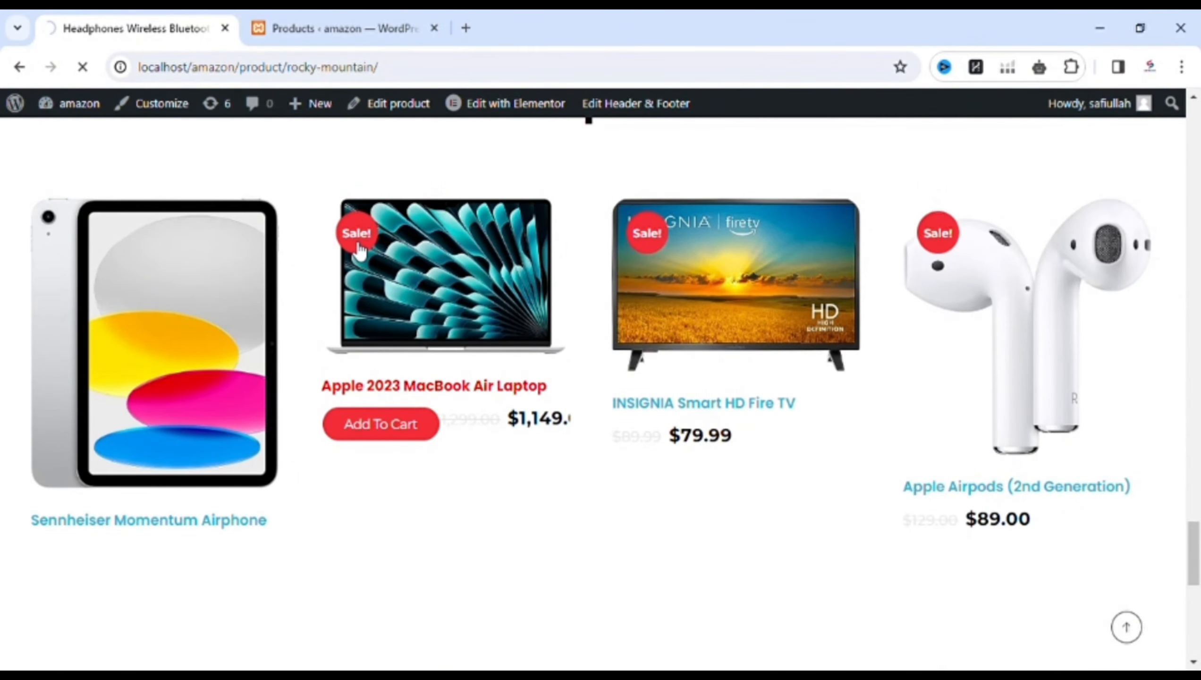
pyautogui.moveTo(1195, 112); pyautogui.dragTo(1197, 136)
pyautogui.press('Right')
pyautogui.press('Right')
pyautogui.press('Right')
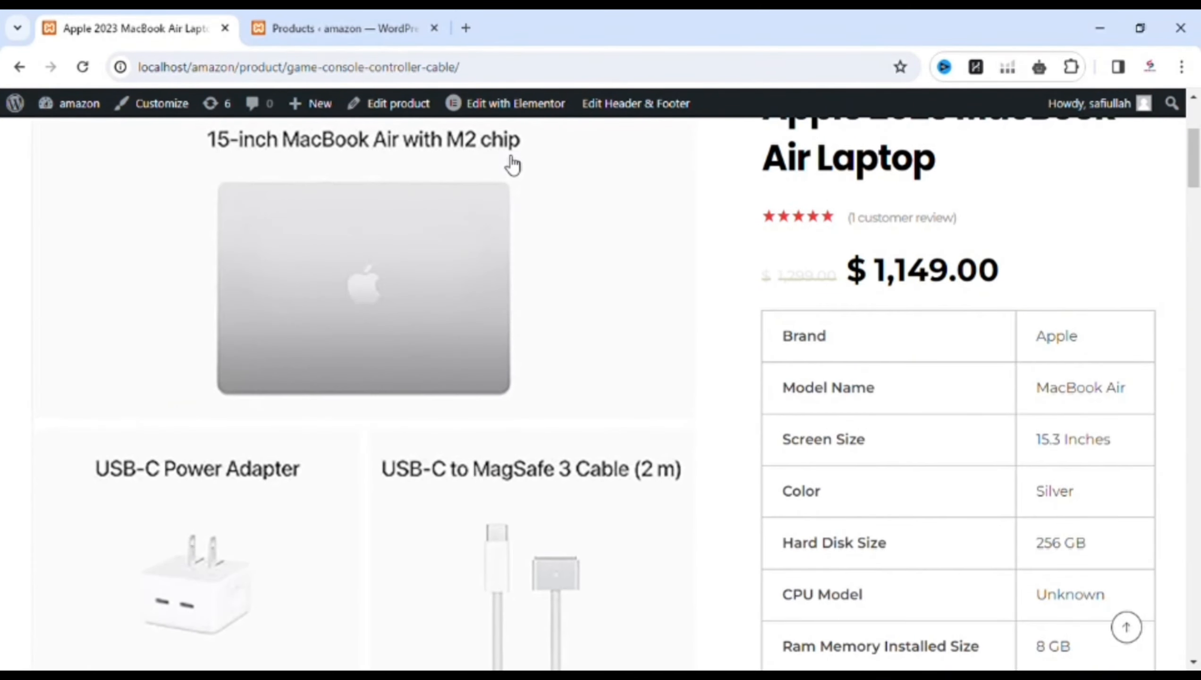
pyautogui.moveTo(1193, 155); pyautogui.dragTo(1130, 132)
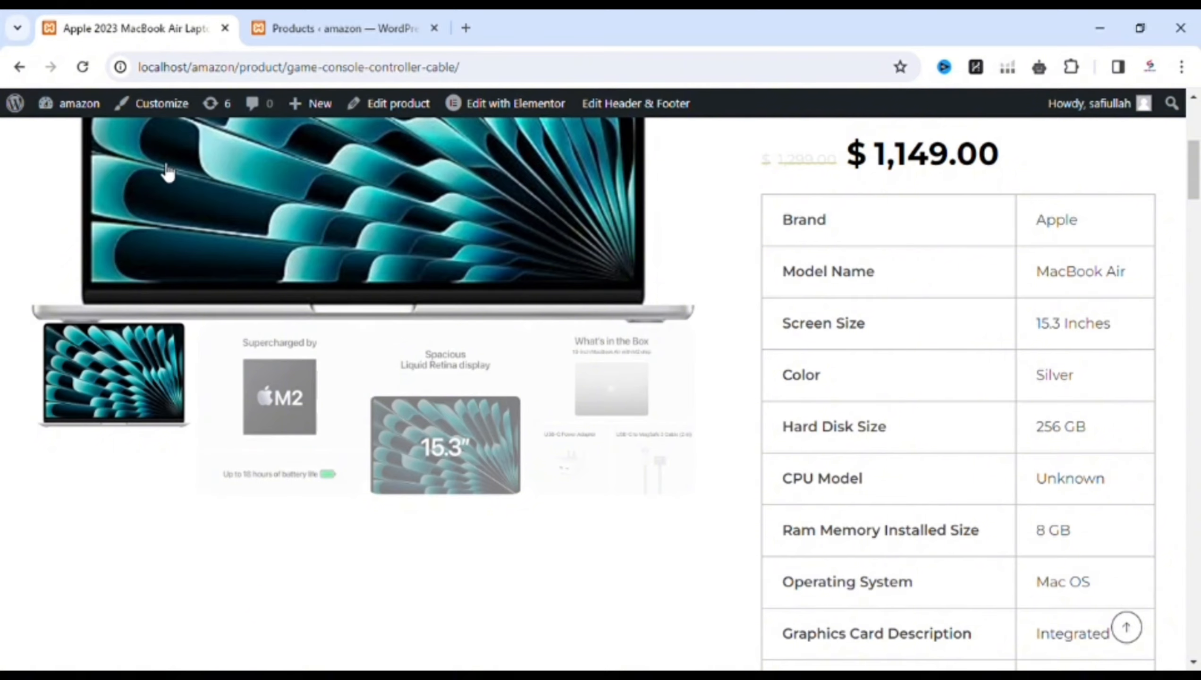
# Go to the WordPress dashboard, visit the site's home page from there and look through its content
pyautogui.click(49, 104)
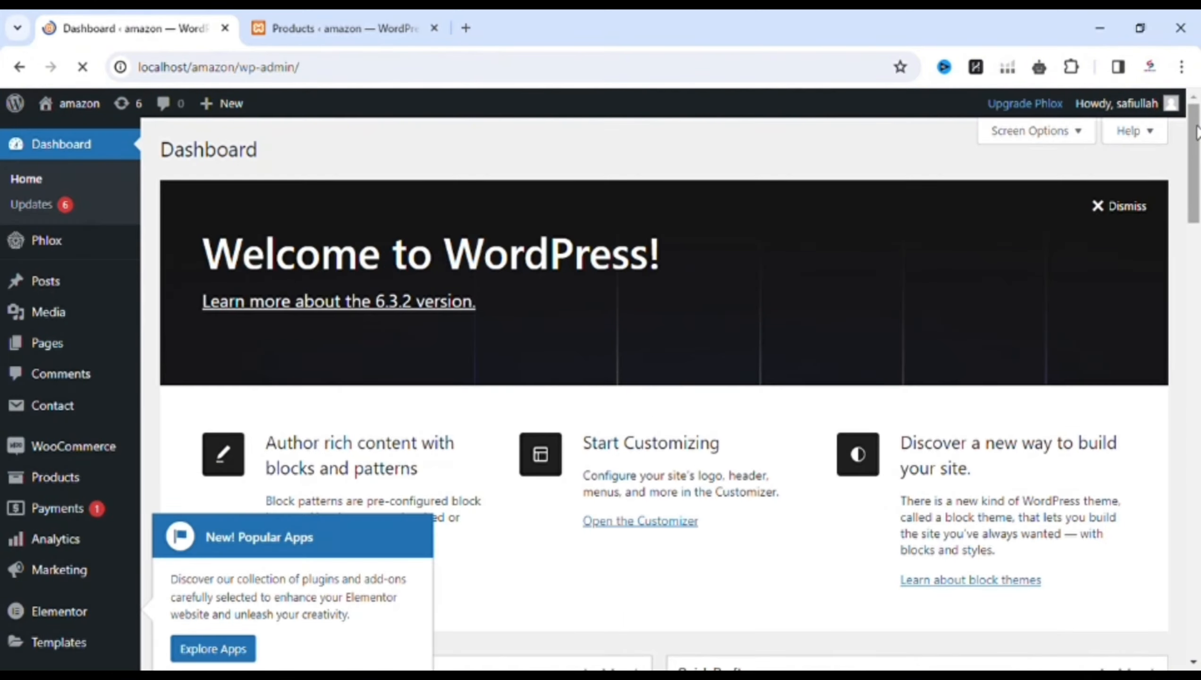
pyautogui.moveTo(83, 136)
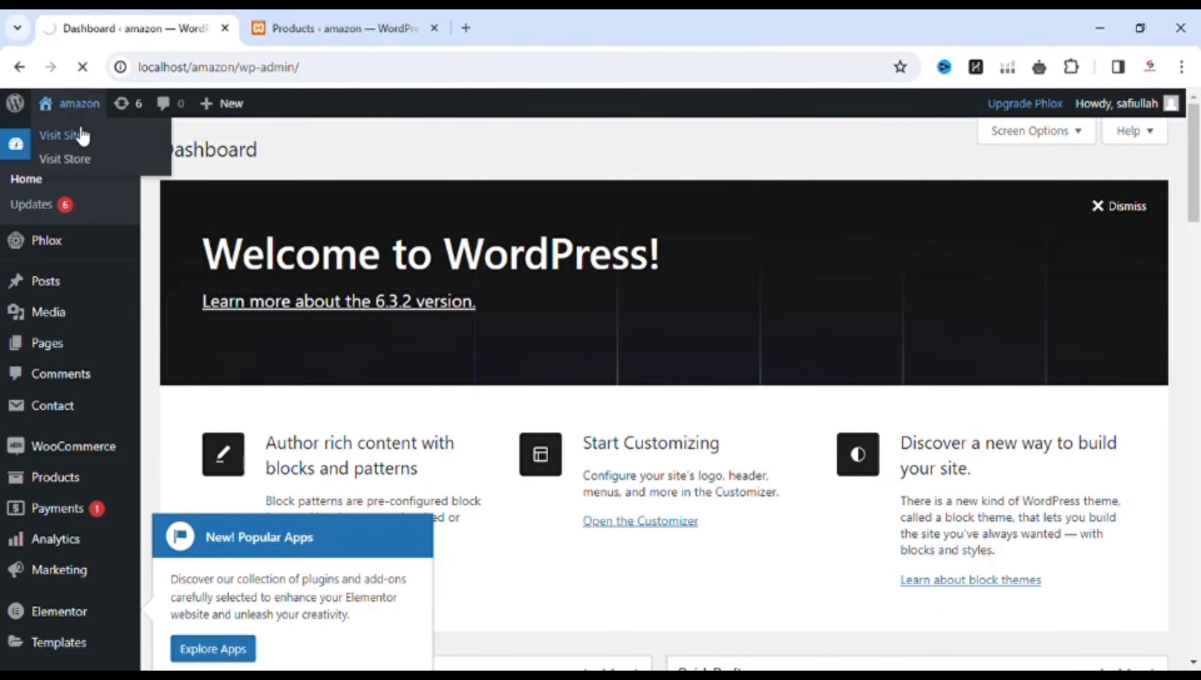
pyautogui.click(82, 135)
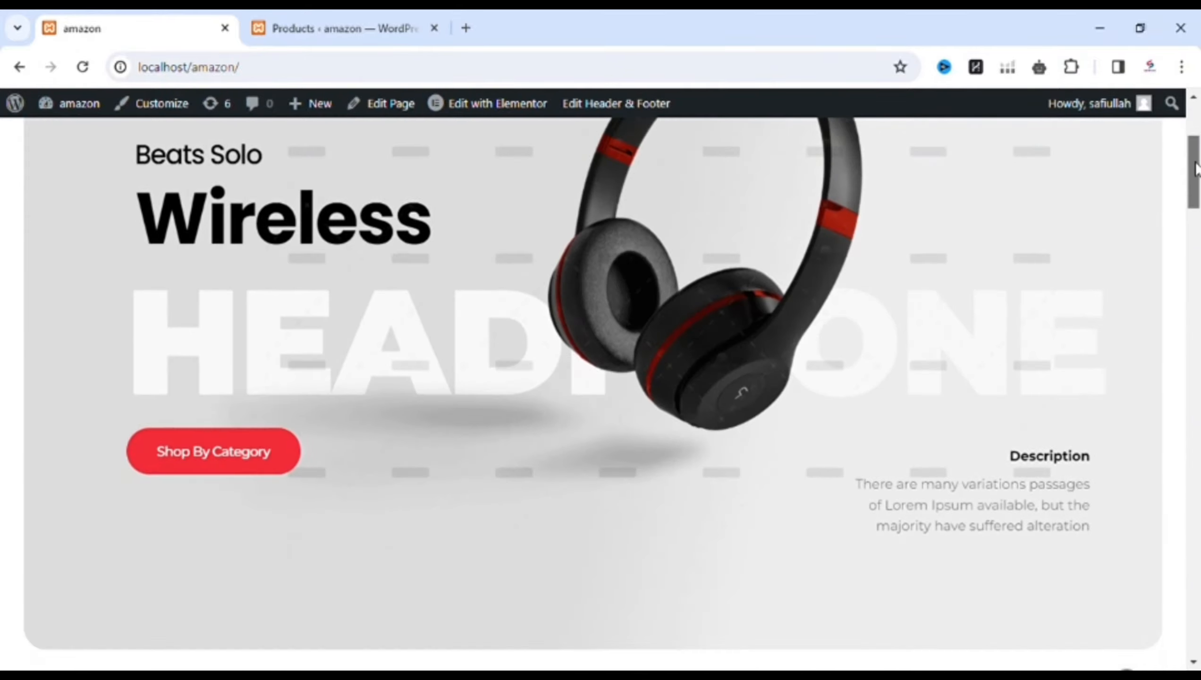
pyautogui.scroll(-10, 1180, 264)
pyautogui.moveTo(1180, 263); pyautogui.dragTo(1145, 639)
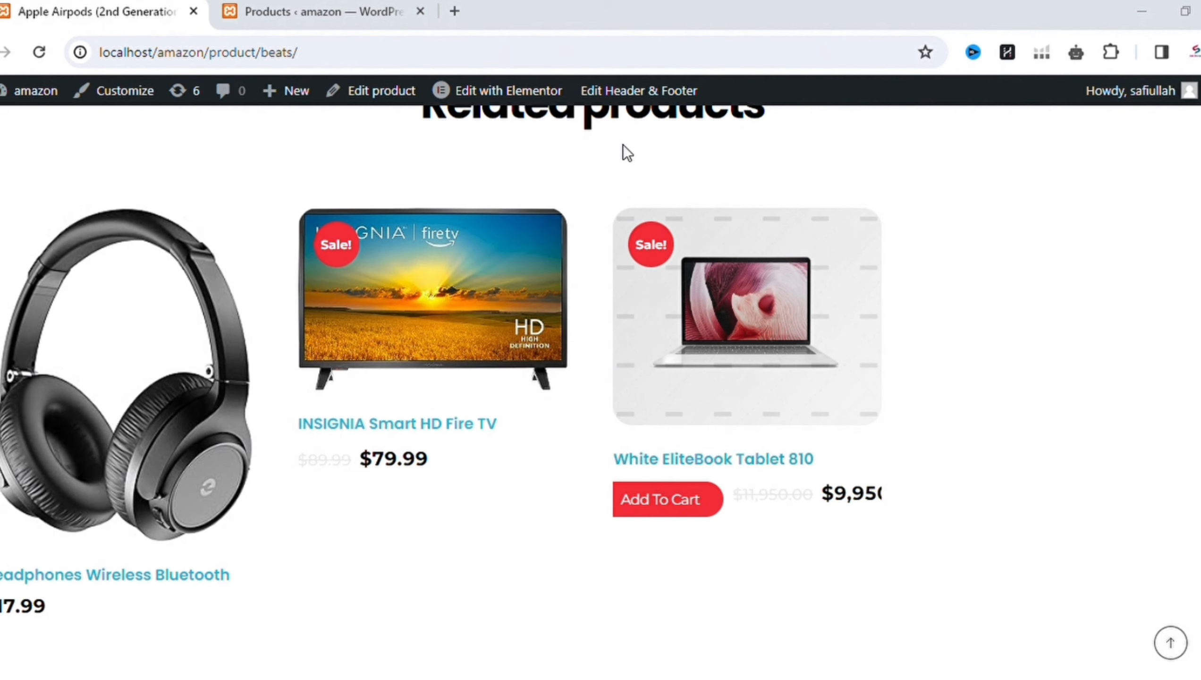
# Open the White EliteBook Tablet 810 product for editing from the products list and review its editable sections
pyautogui.click(270, 4)
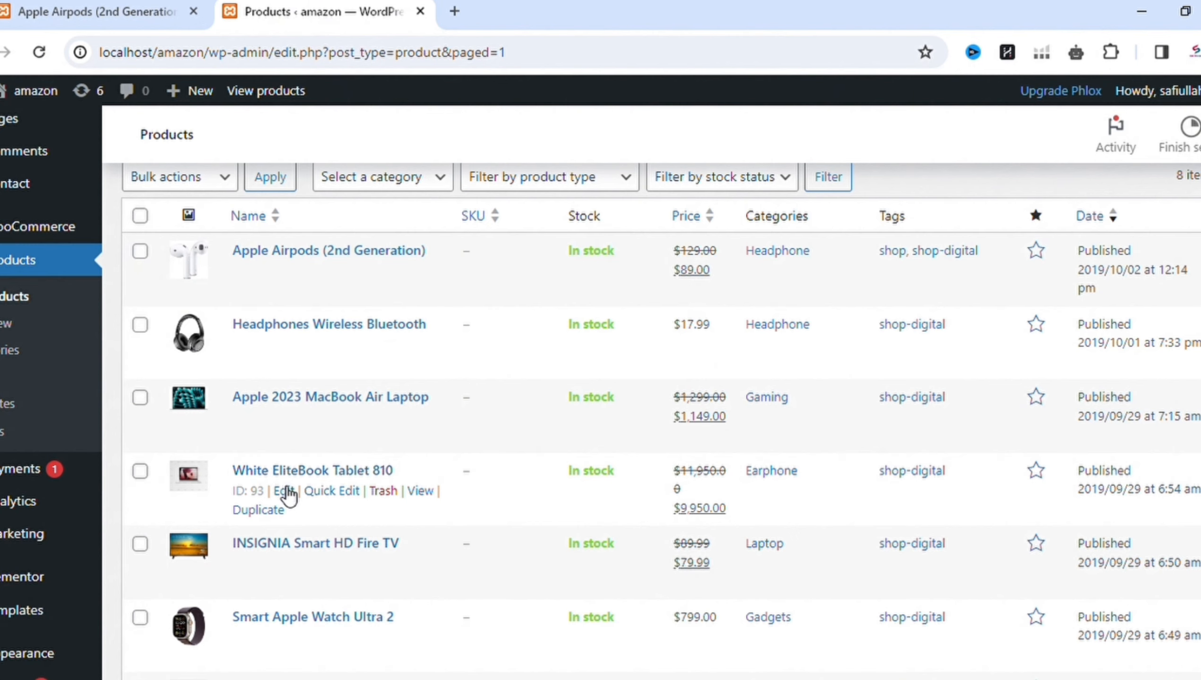
pyautogui.click(284, 490)
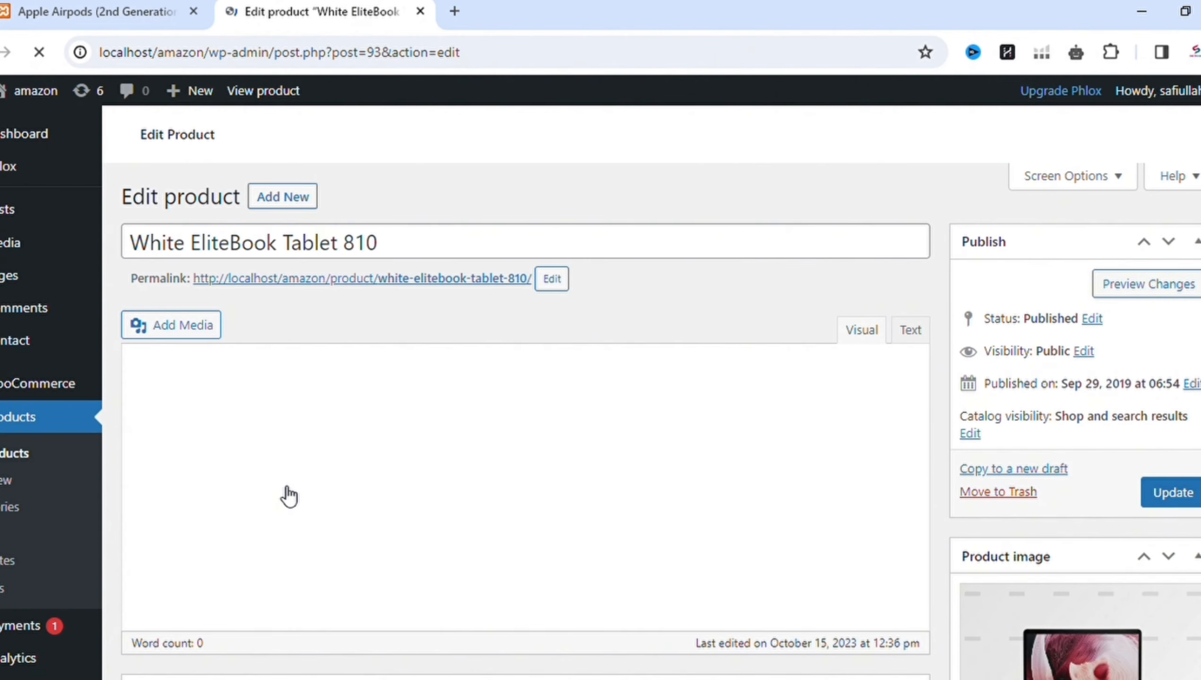
pyautogui.scroll(-5, 288, 495)
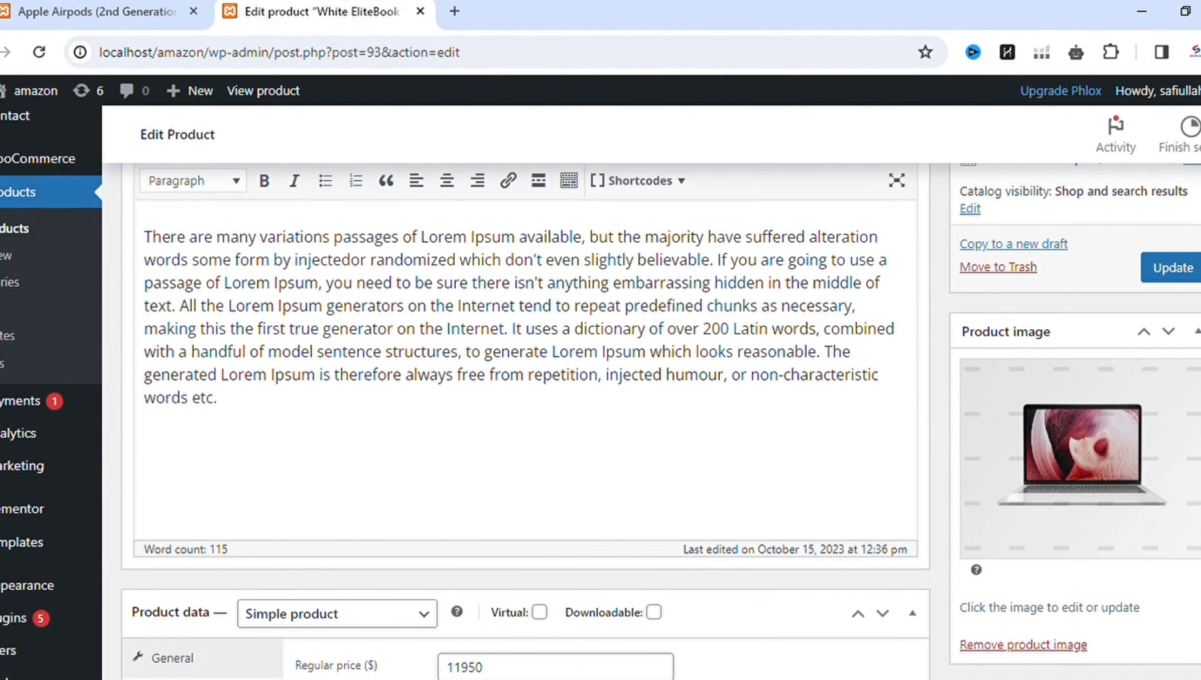
pyautogui.scroll(-12, 524, 391)
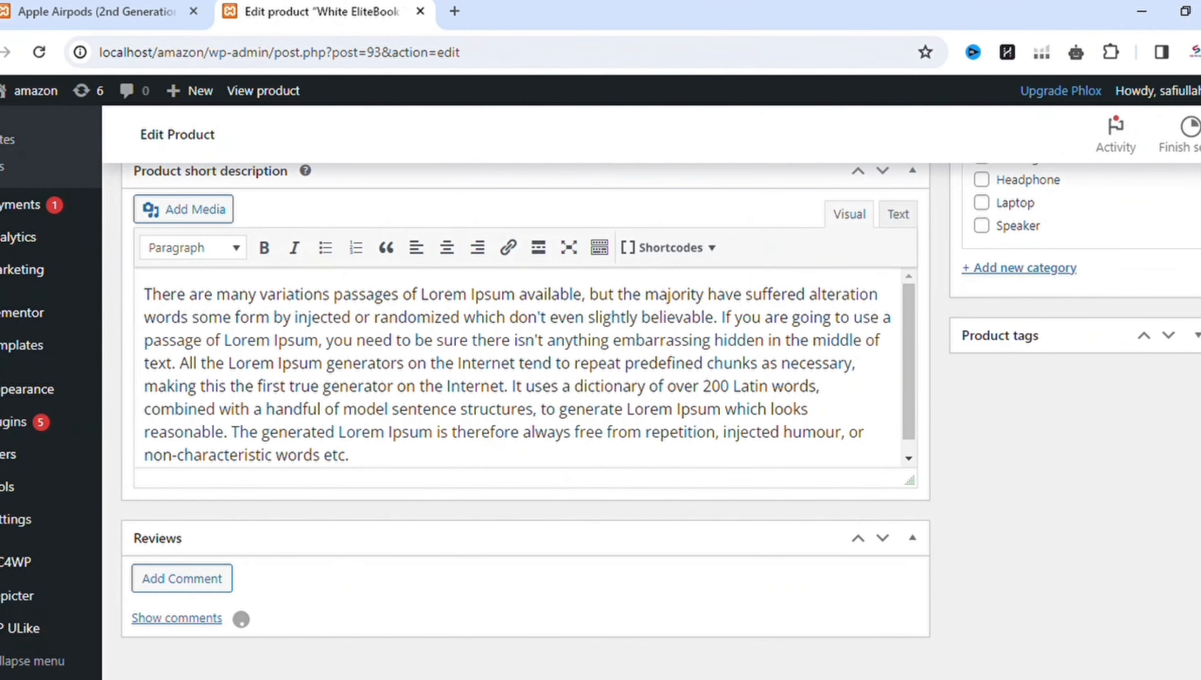
pyautogui.scroll(15, 1188, 223)
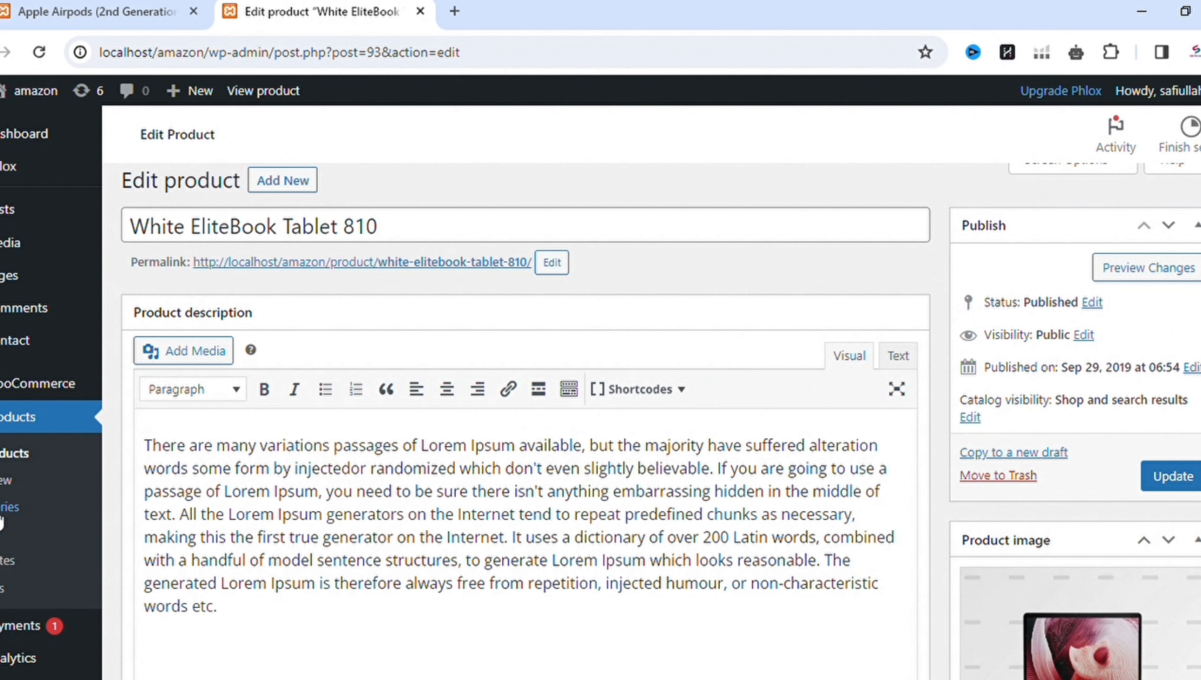
# Replace the product name with "MOUSE"
pyautogui.moveTo(432, 223); pyautogui.dragTo(116, 219)
pyautogui.press('BackSpace')
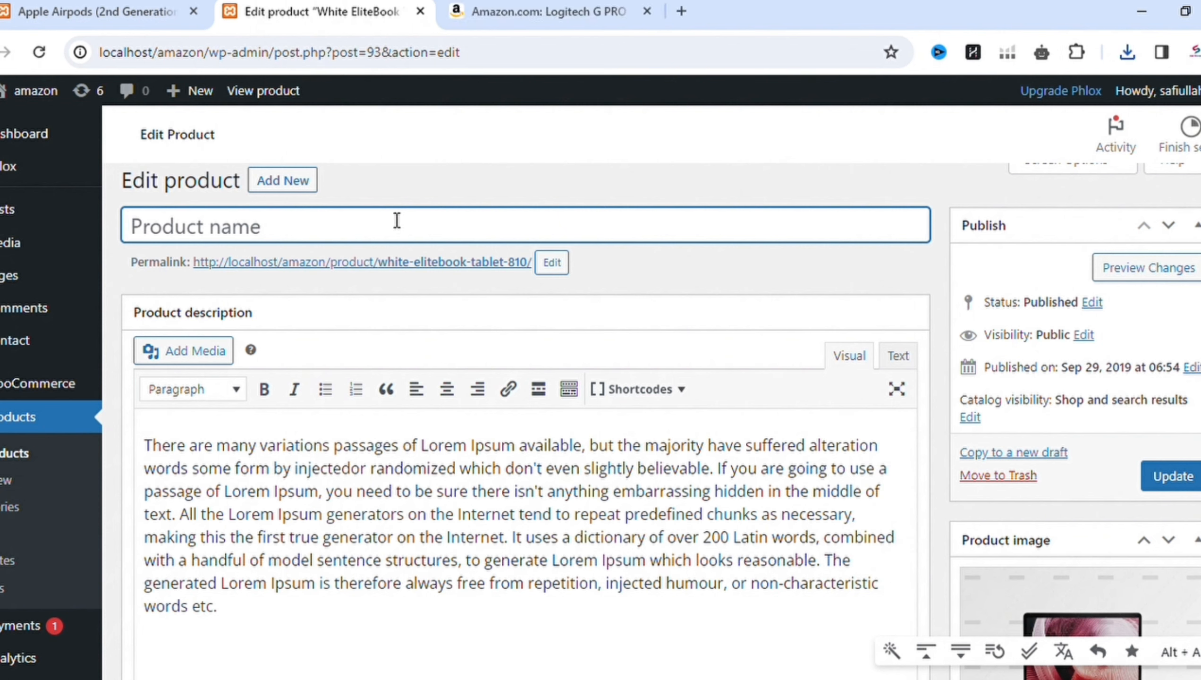
pyautogui.write('N')
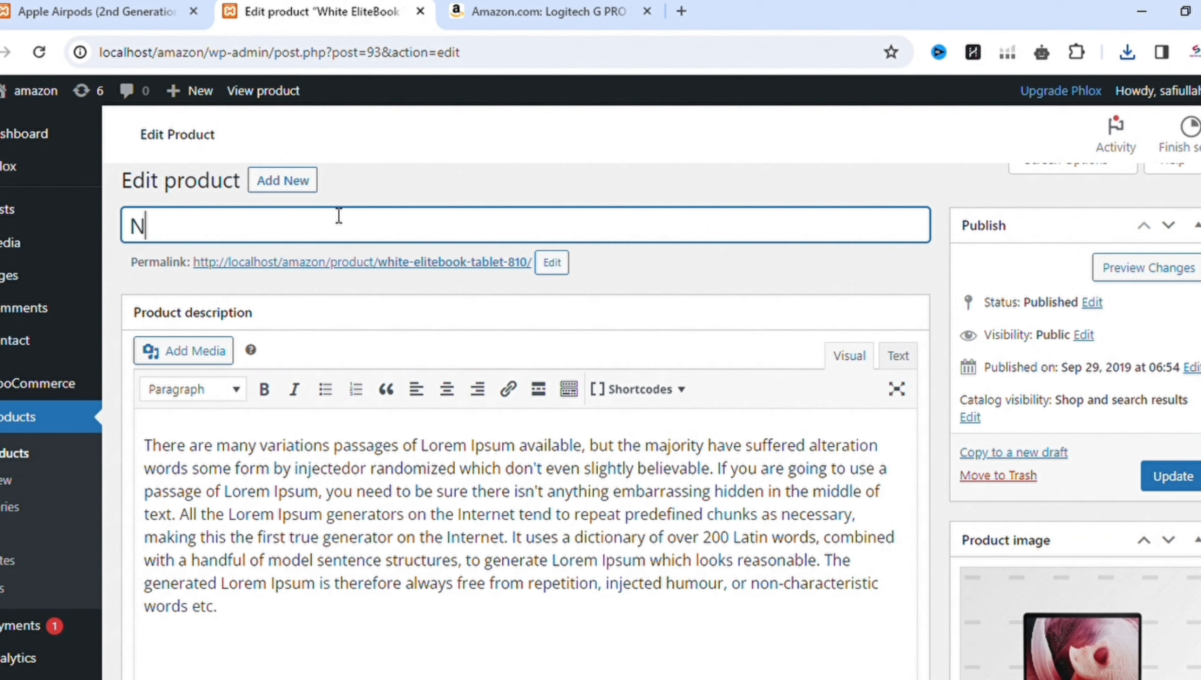
pyautogui.press('BackSpace')
pyautogui.write('M')
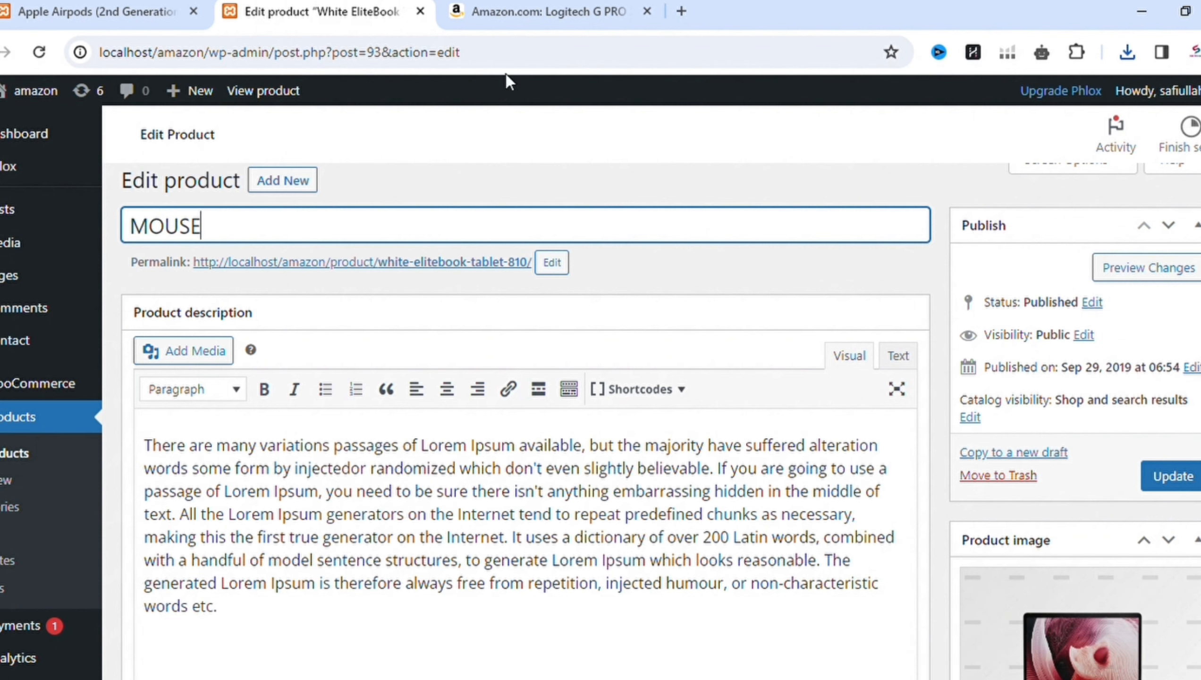
pyautogui.write('OUSE')
# Replace the product name with "Wireless Gaming Mouse"
pyautogui.hotkey('ctrl', 'a')
pyautogui.press('BackSpace')
pyautogui.write('Wireless Gaming Mouse')
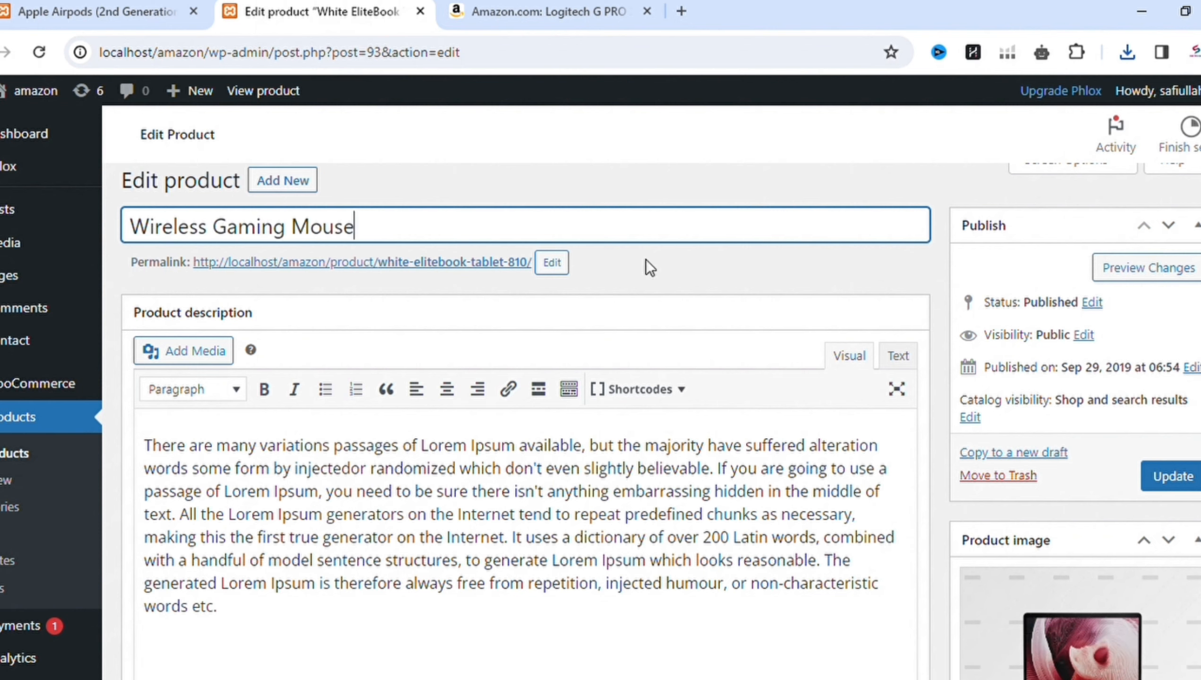
# Upload the mouse picture O1.jpg and set it as the product image in place of the laptop picture
pyautogui.scroll(-5, 1036, 328)
pyautogui.click(1035, 328)
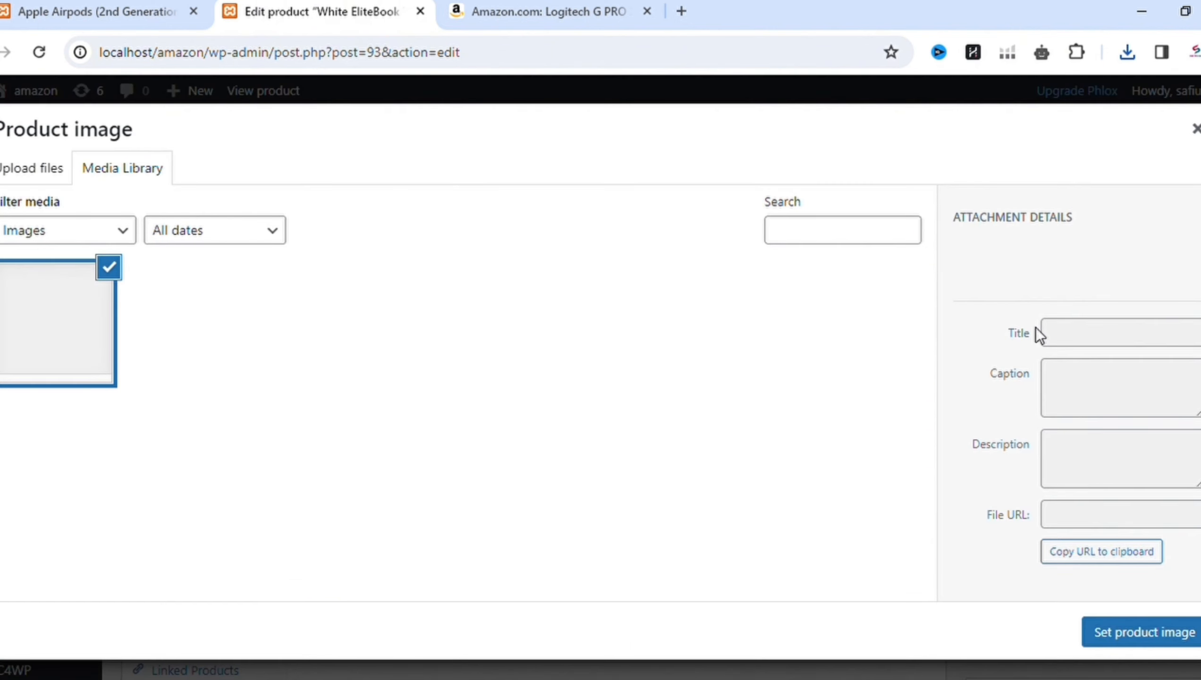
pyautogui.click(36, 168)
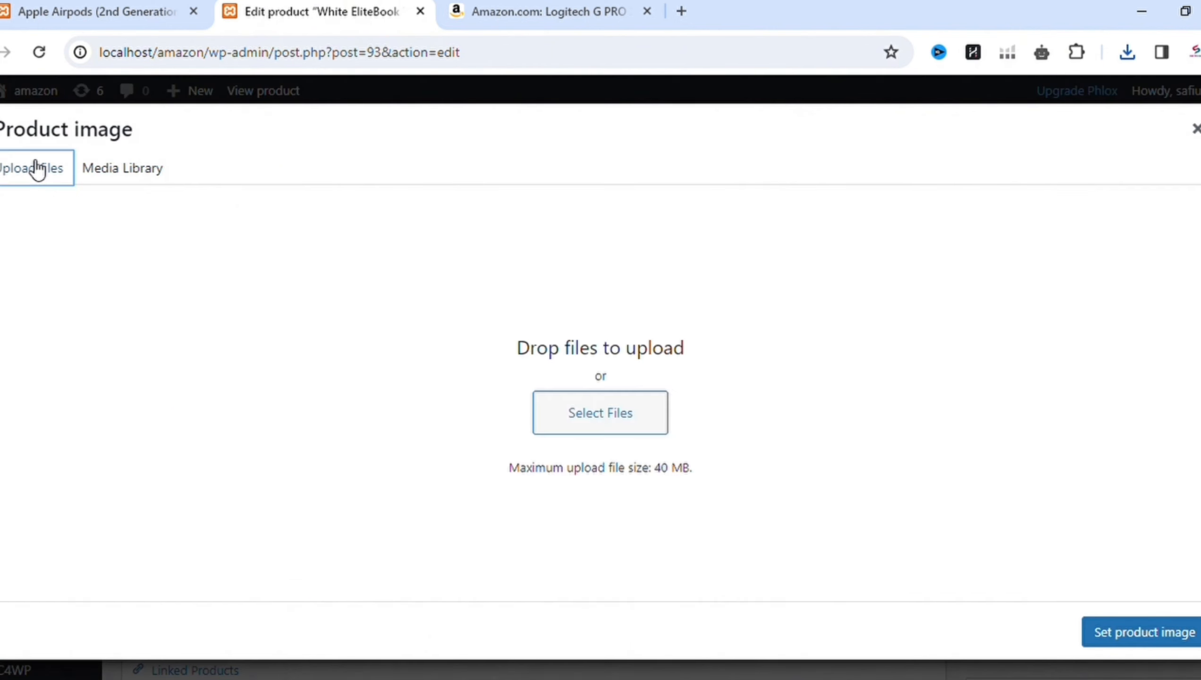
pyautogui.click(571, 419)
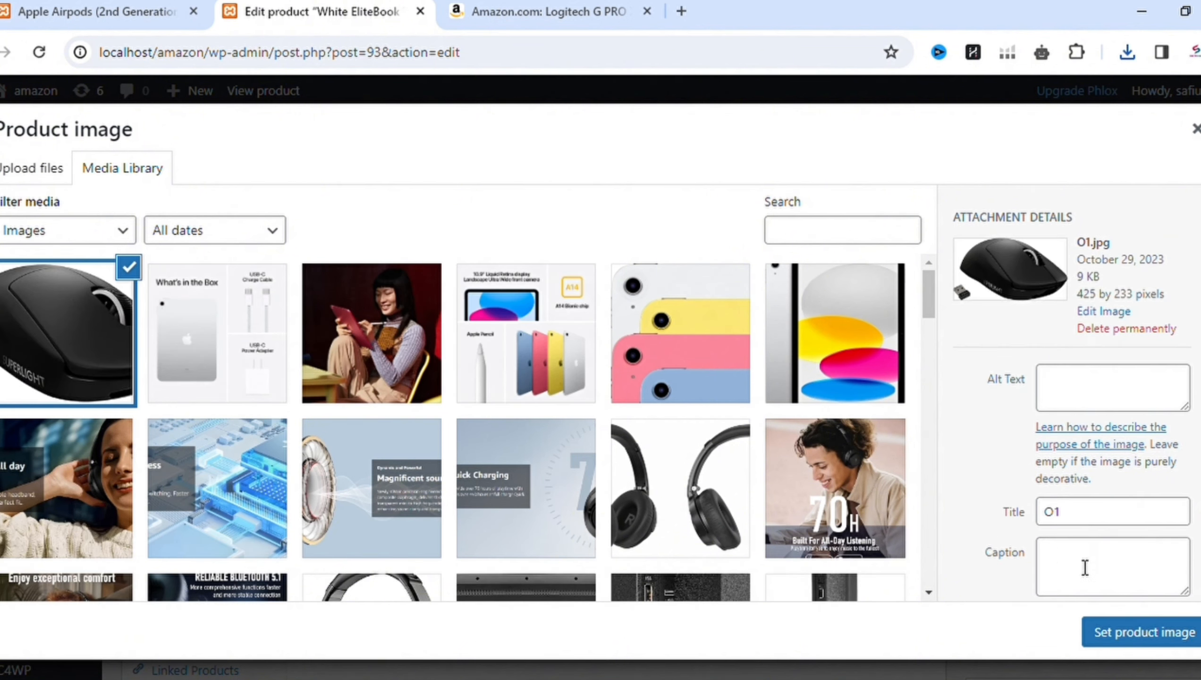
pyautogui.click(1139, 643)
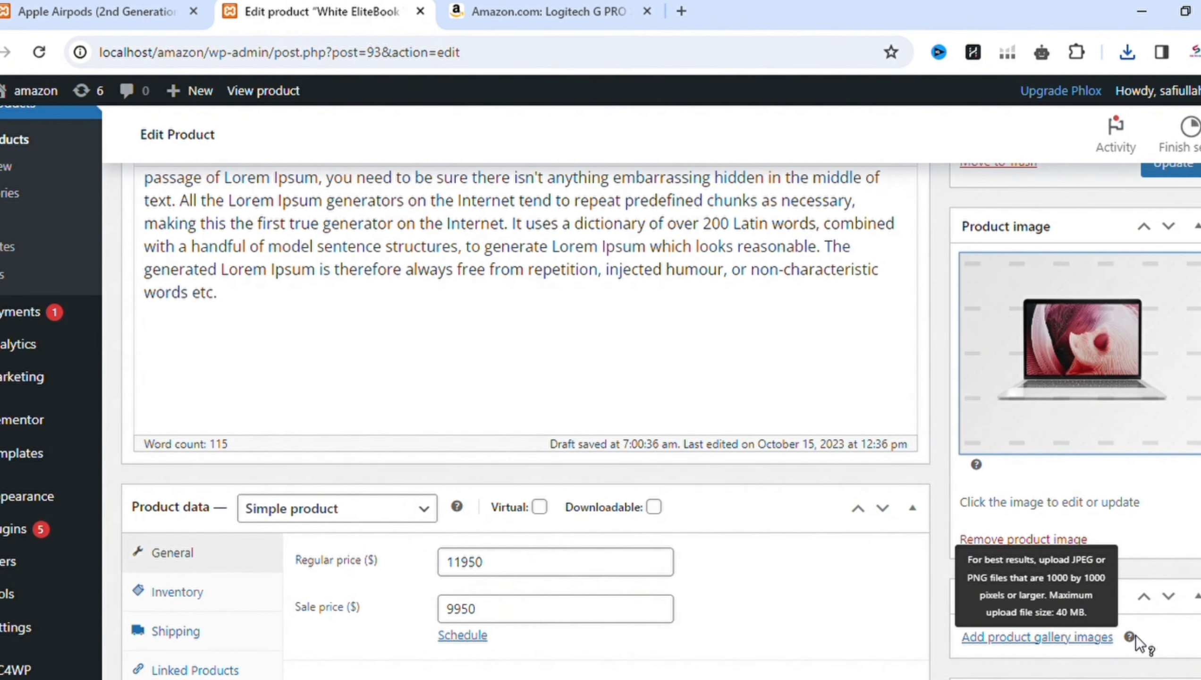
# Upload o2.jpg and add it to the product gallery
pyautogui.scroll(-3, 1031, 443)
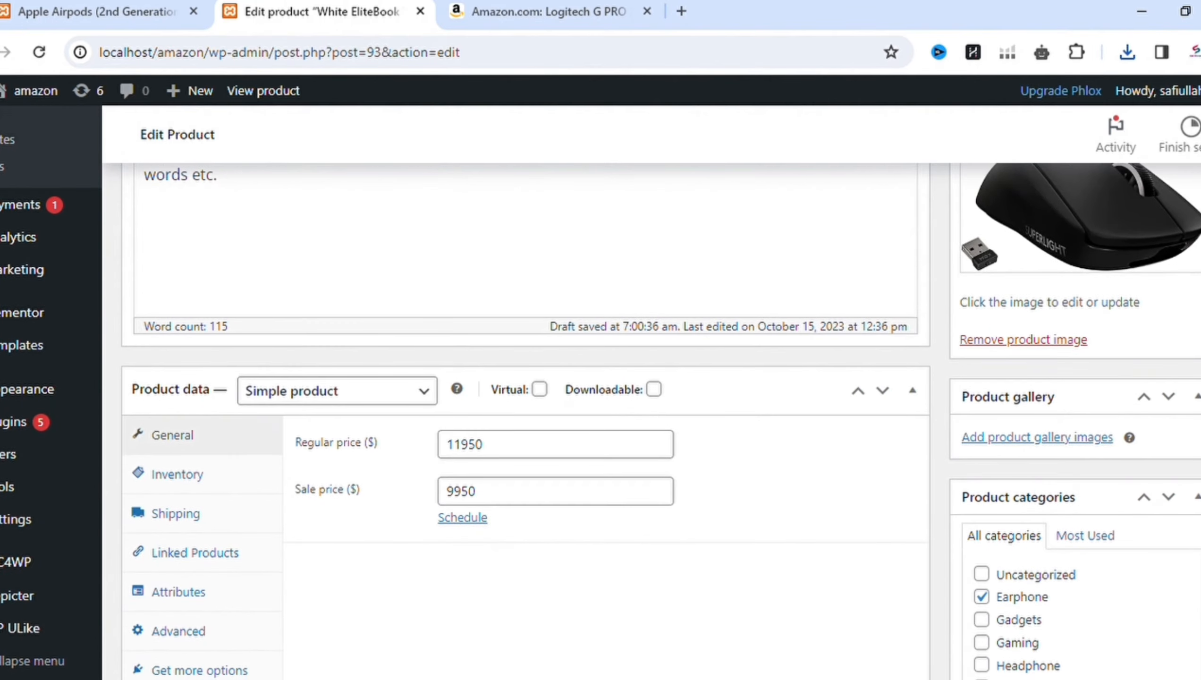
pyautogui.click(1039, 436)
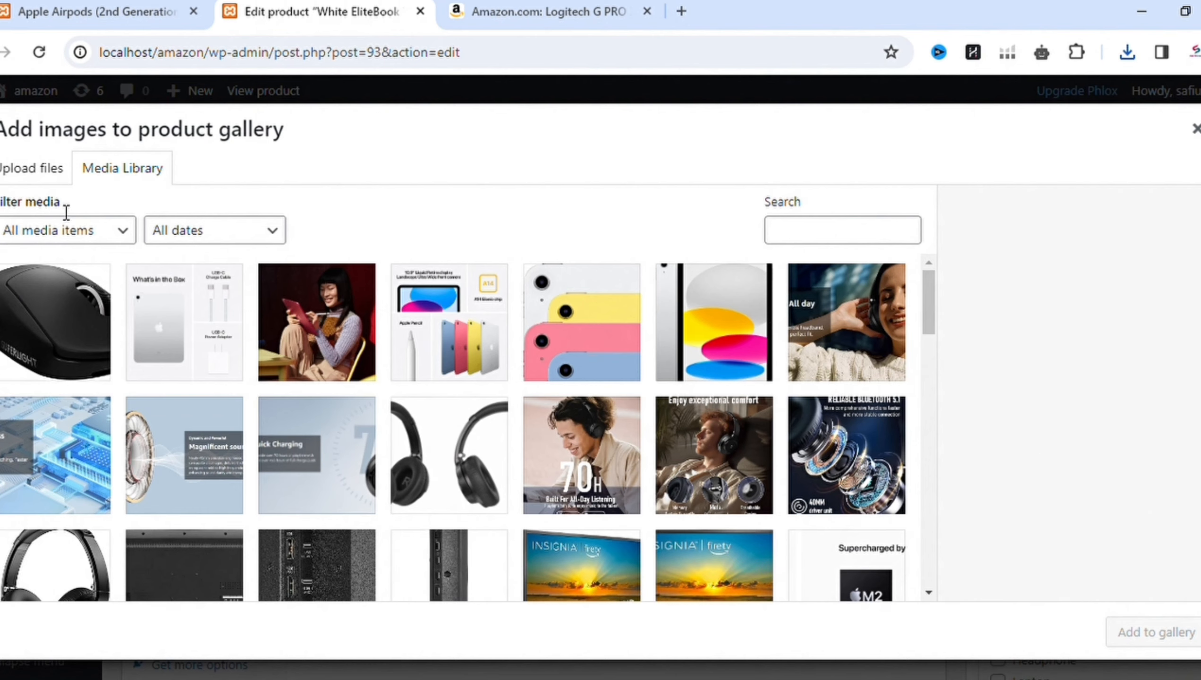
pyautogui.click(32, 168)
pyautogui.click(624, 408)
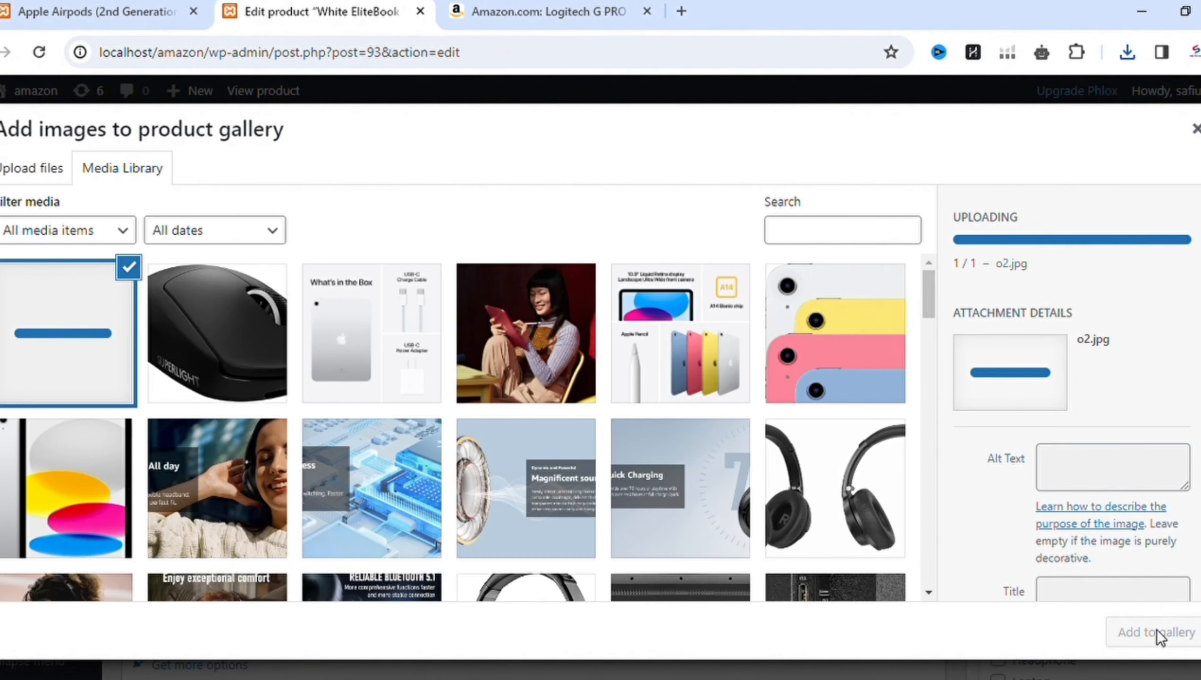
pyautogui.click(1157, 631)
# Upload o3.jpg and add it to the product gallery
pyautogui.click(1046, 519)
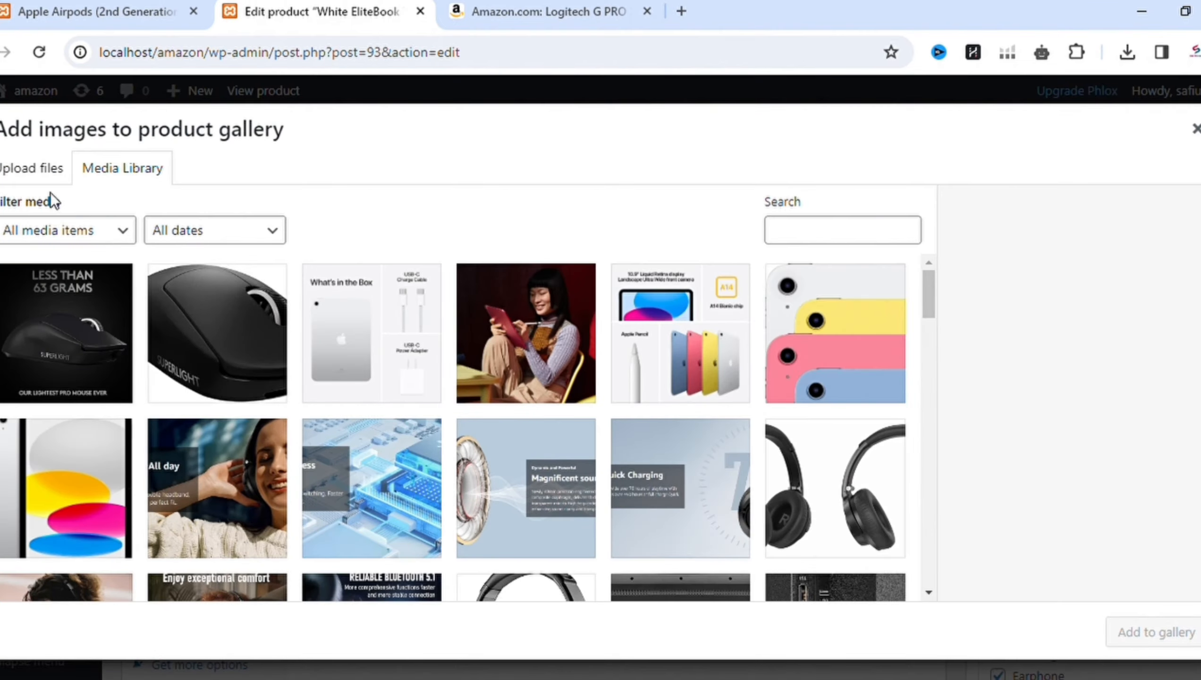
pyautogui.click(33, 168)
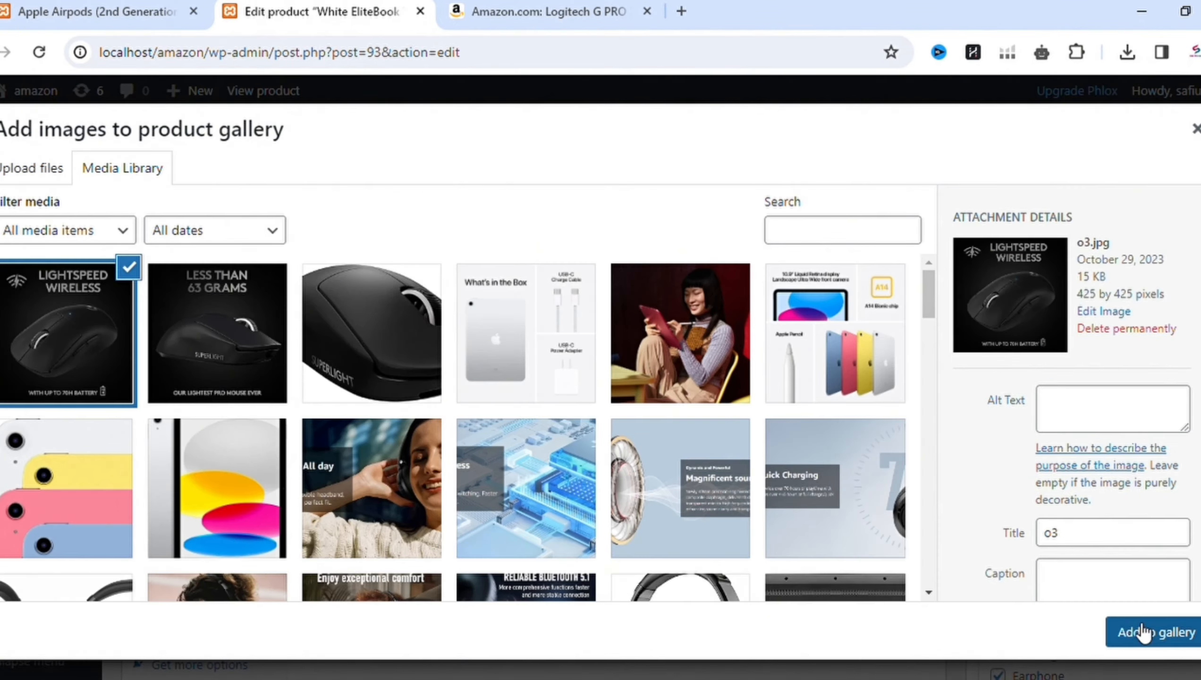
pyautogui.click(1145, 631)
# Upload o4.jpg and add it to the product gallery
pyautogui.click(1073, 519)
pyautogui.click(32, 168)
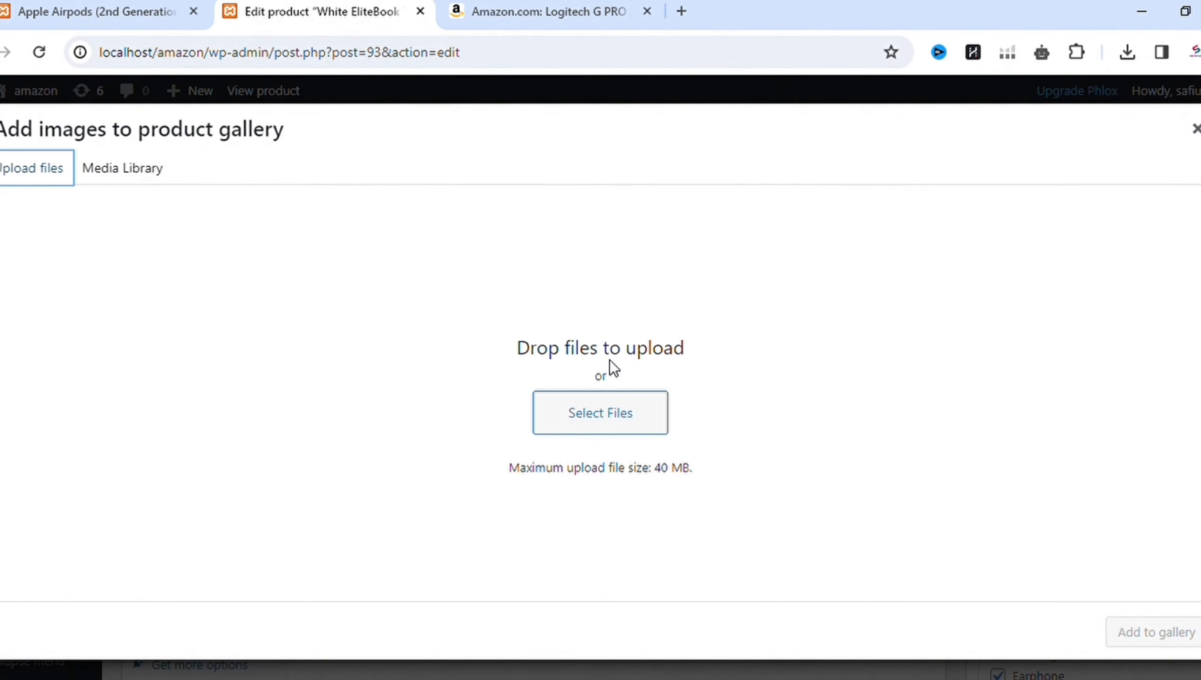
pyautogui.click(624, 414)
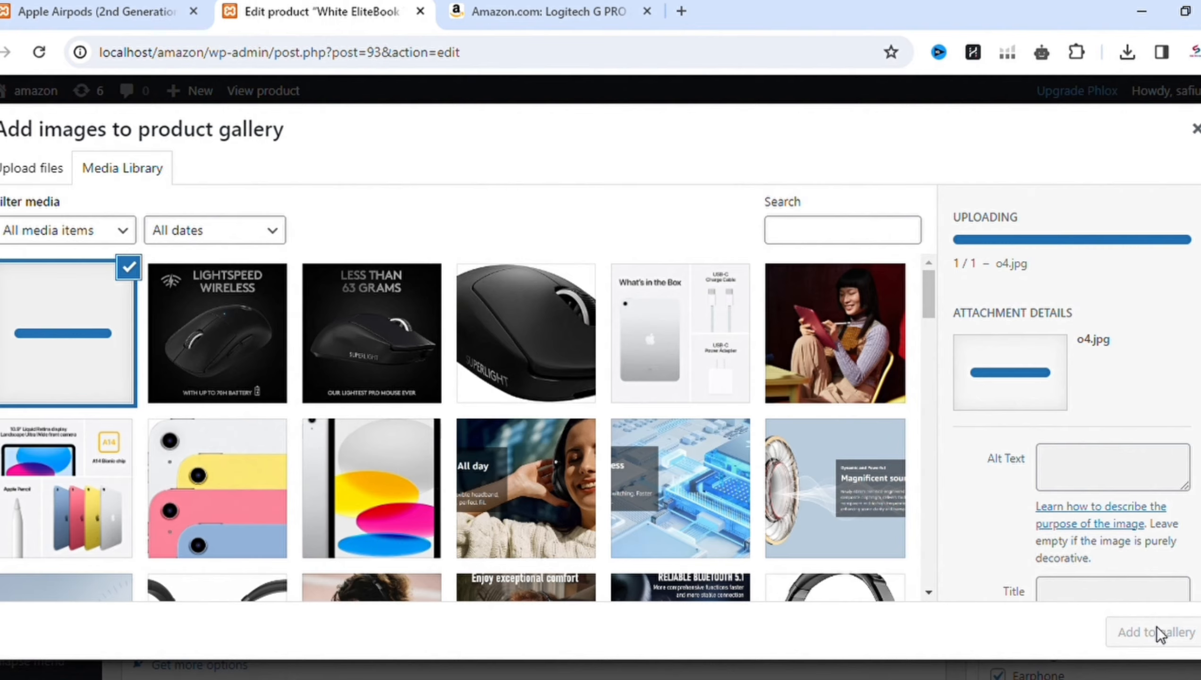
pyautogui.click(1156, 627)
# Replace the placeholder product description with the "About this item" heading and the mouse's bulleted feature list from the Amazon listing
pyautogui.scroll(-2, 1157, 627)
pyautogui.scroll(10, 524, 419)
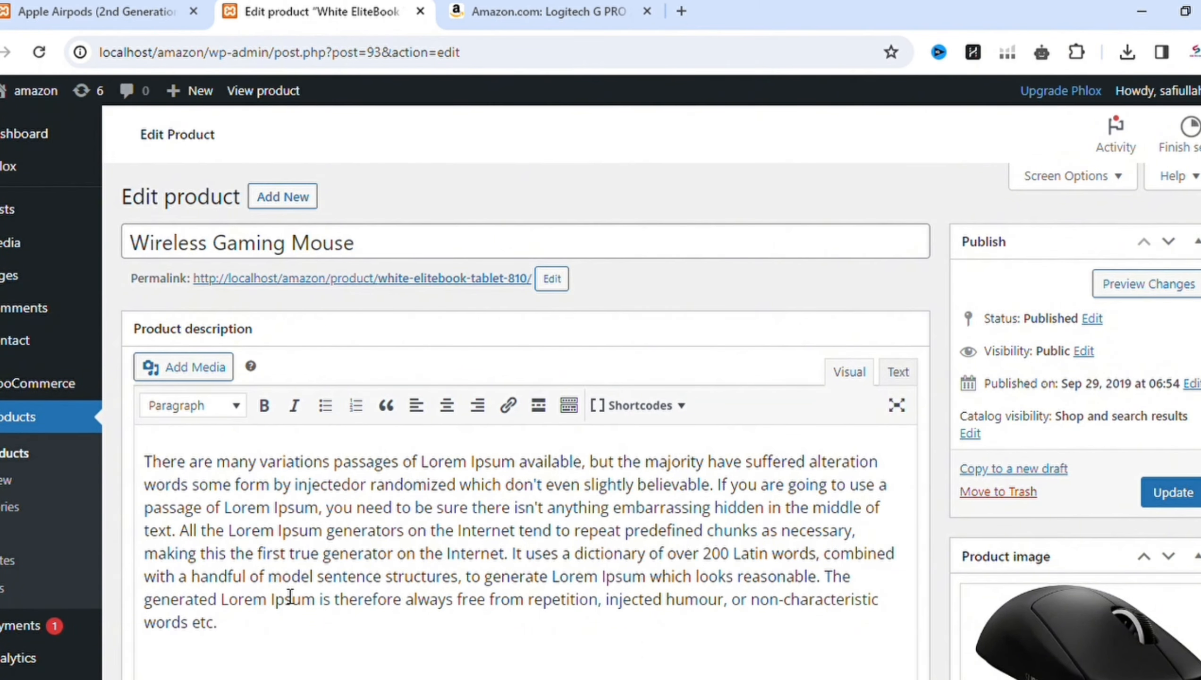
pyautogui.moveTo(273, 633); pyautogui.dragTo(161, 472)
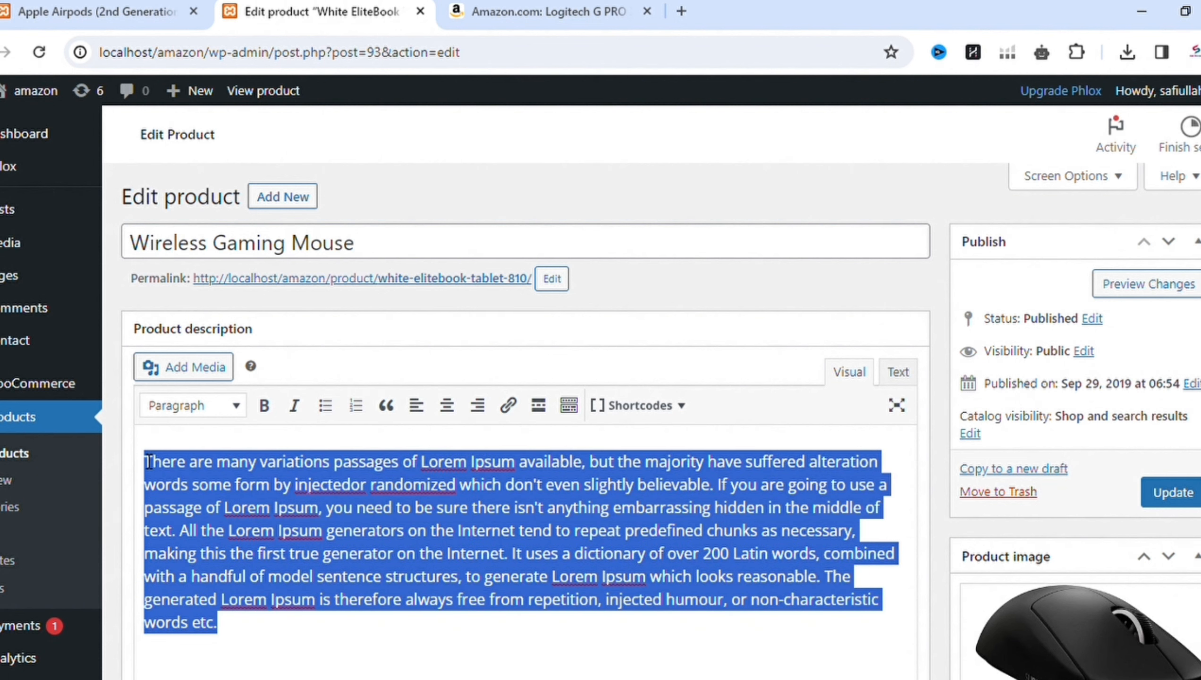
pyautogui.press('BackSpace')
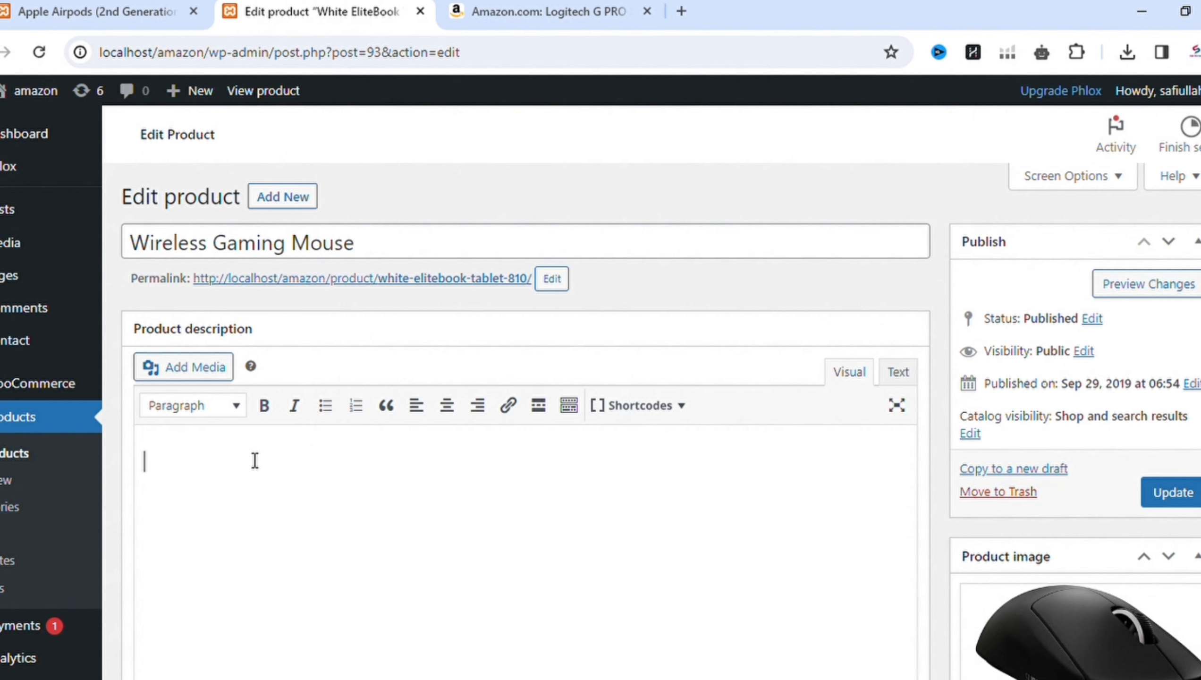
pyautogui.write('About this item Meticulously designed in collaboration with many of the world’s leading esports pros. Engineered to win, being the pinnacle of our continued pursuit for the highest levels of performance. Ultra-lightweight at under 63 grams, with hyper-minimal redesign achieving nearly 25% weight reduction compared to standard PRO Wireless mouse. Powered by Lightspeed, PRO X Superlight is our fastest and most reliable PRO mouse yet. Incredibly precise, fast and consistent control with Hero Sensor, designed from the ground up by Logitech G engineers for the best possible gaming performance. Large, zero-additive PTFE feet deliver a smooth glide for a pure, fluid connection with the game. System Requirements-Windows 8 or later, macOS 10.11 or later Available in black and white.')
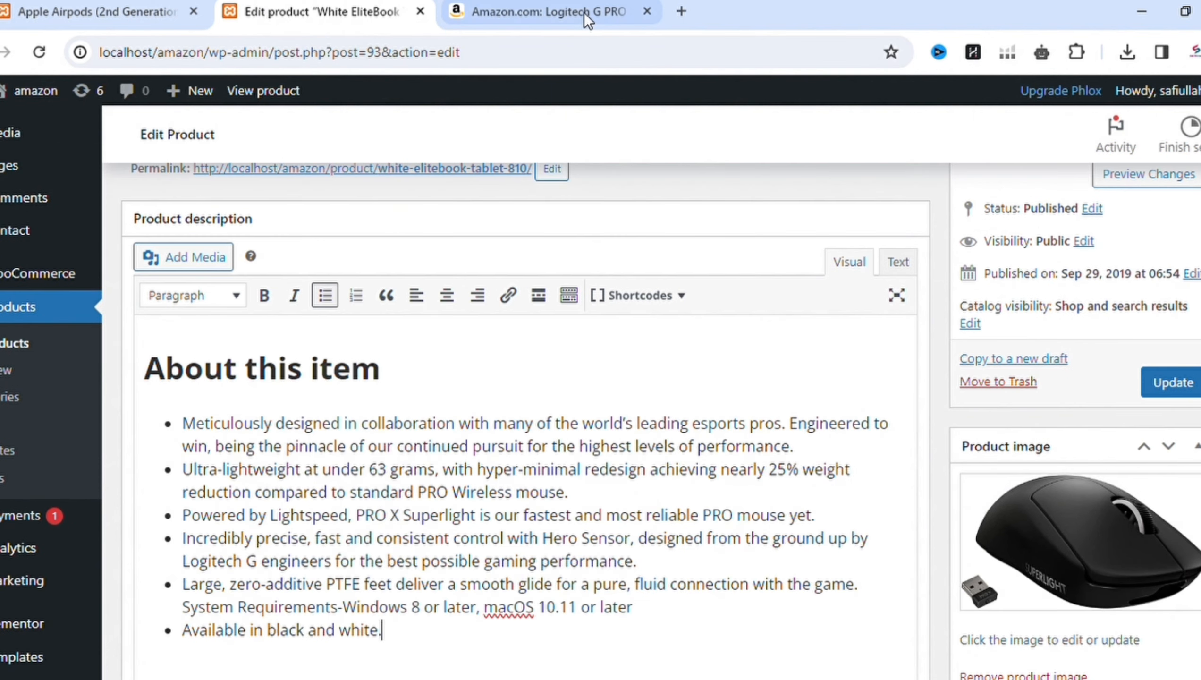
# Add the mouse's specification table, from Brand Logitech G to ASIN B087LXCTFJ, below the bullet list in the product description
pyautogui.press('Return')
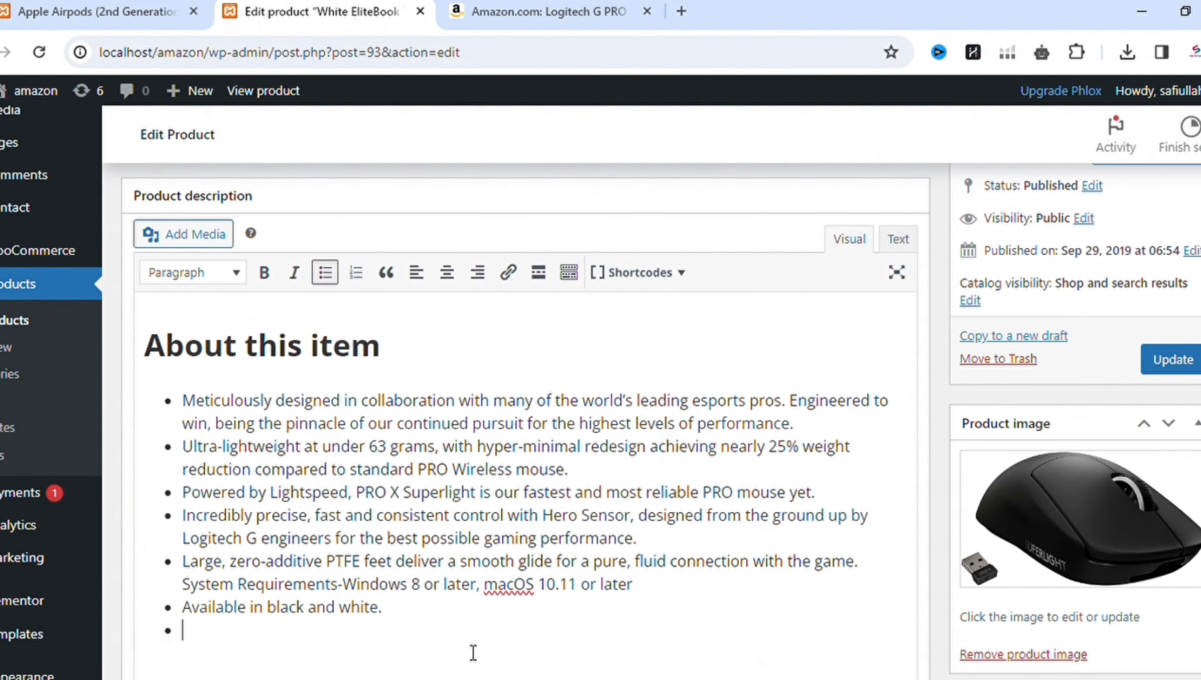
pyautogui.press('Return')
pyautogui.write('Brand\tLogitech G Series\tG PRO X Superlight Item model number\t910-005878 Hardware Platform\tPC Operating System\tWindows 8 Item Weight\t2.2 ounces Product Dimensions\t1.57 x 2.5 x 4.92 inches Item Dimensions LxWxH\t1.57 x 2.5 x 4.92 inches Color\tBlack Power Source\tBattery Powered Batteries\t1 Lithium Polymer batteries required. (included) Manufacturer\tLogitech ASIN\tB087LXCTFJ')
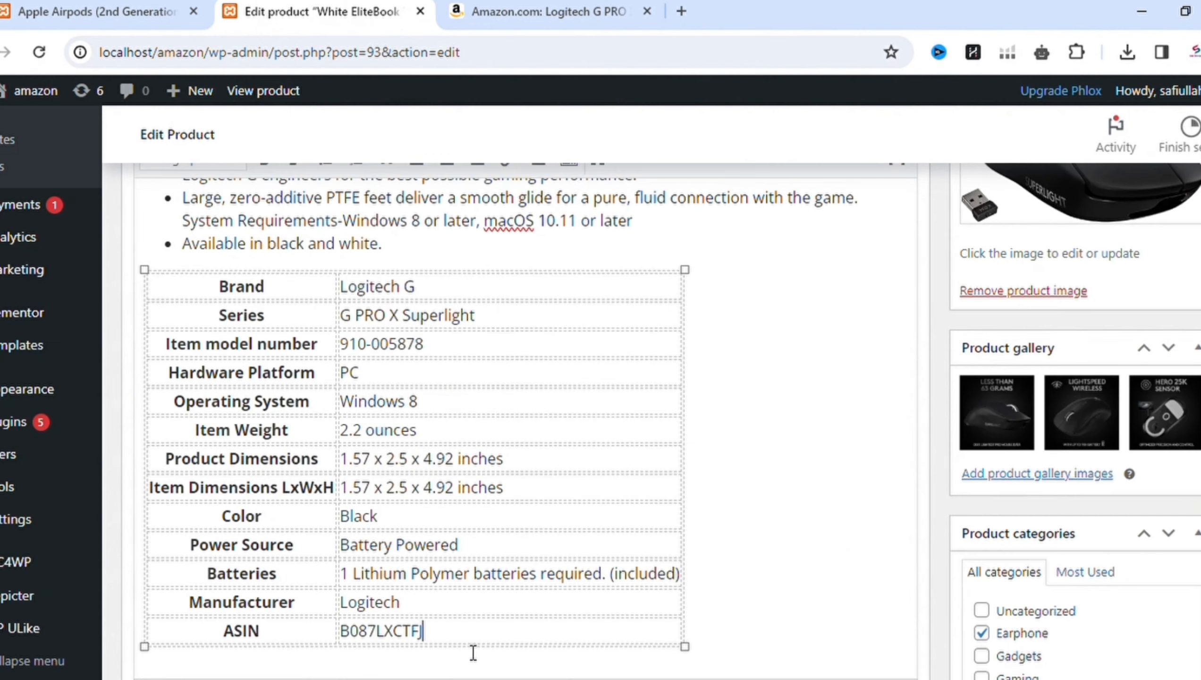
# Upload d1.jpg and insert it into the product description on its own line after the ultra-lightweight bullet
pyautogui.click(453, 256)
pyautogui.scroll(7, 523, 419)
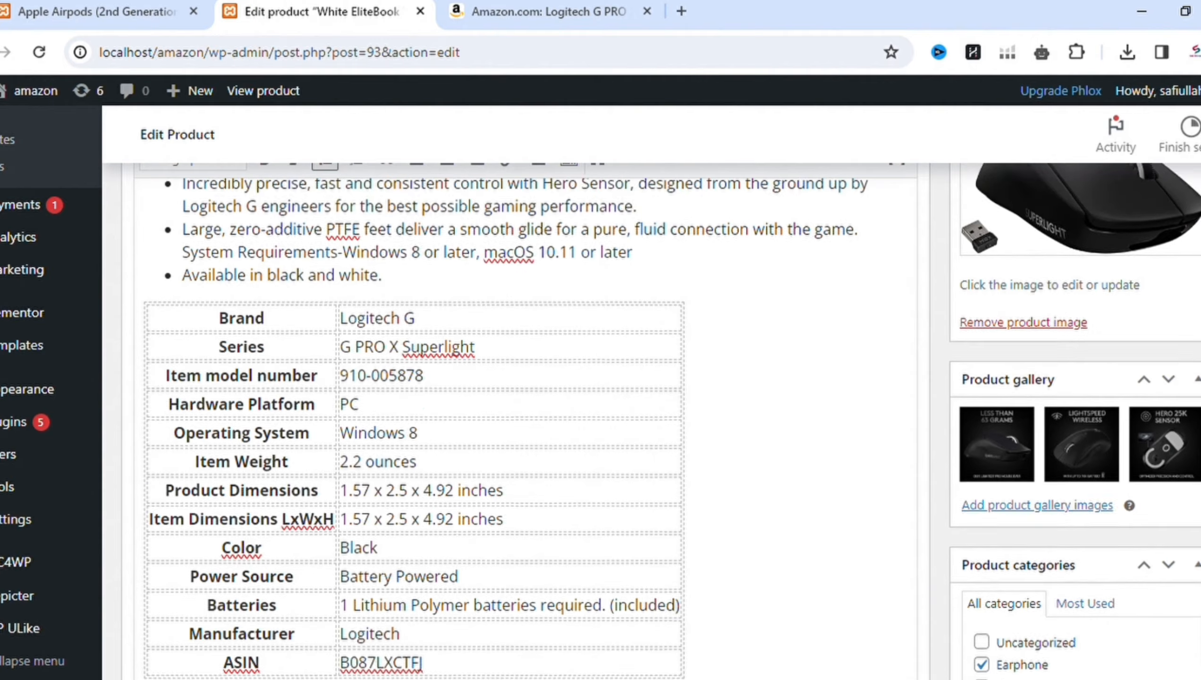
pyautogui.scroll(-1, 523, 419)
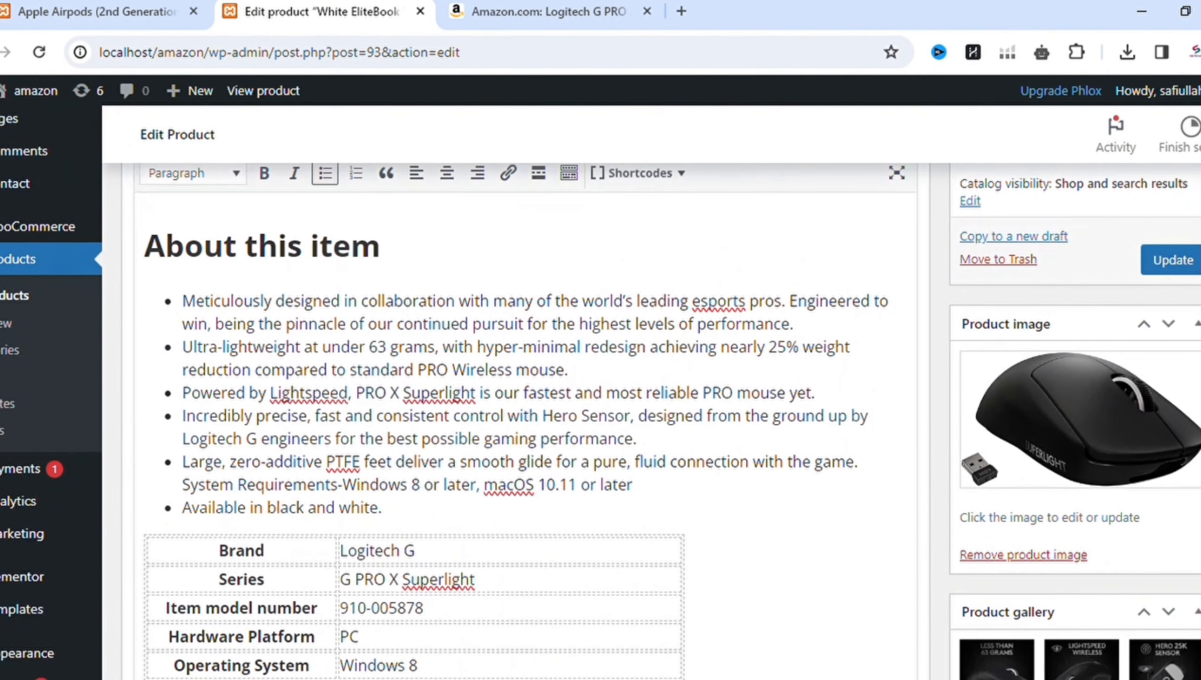
pyautogui.press('Return')
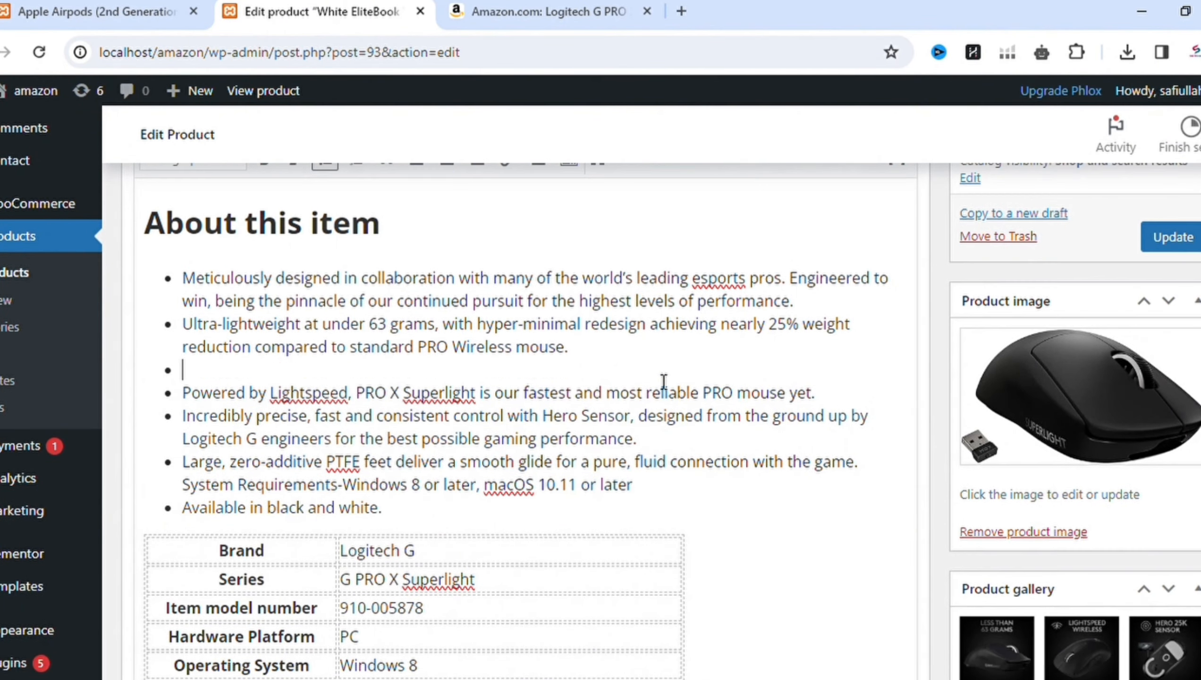
pyautogui.press('Return')
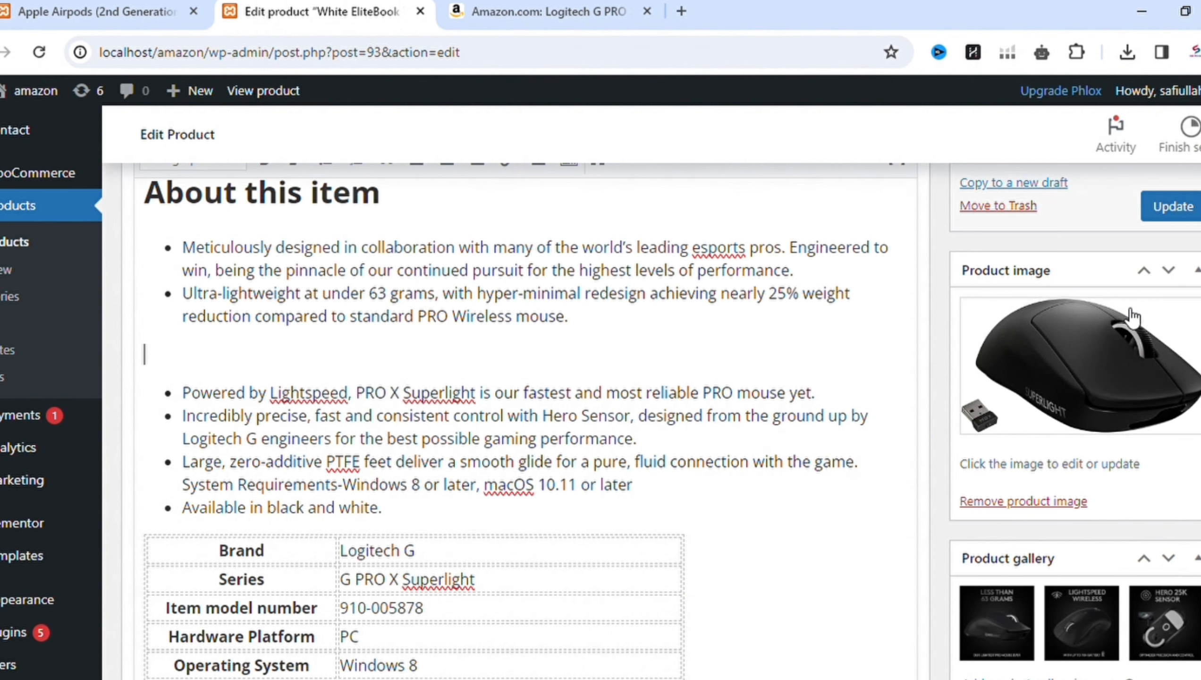
pyautogui.scroll(3, 524, 418)
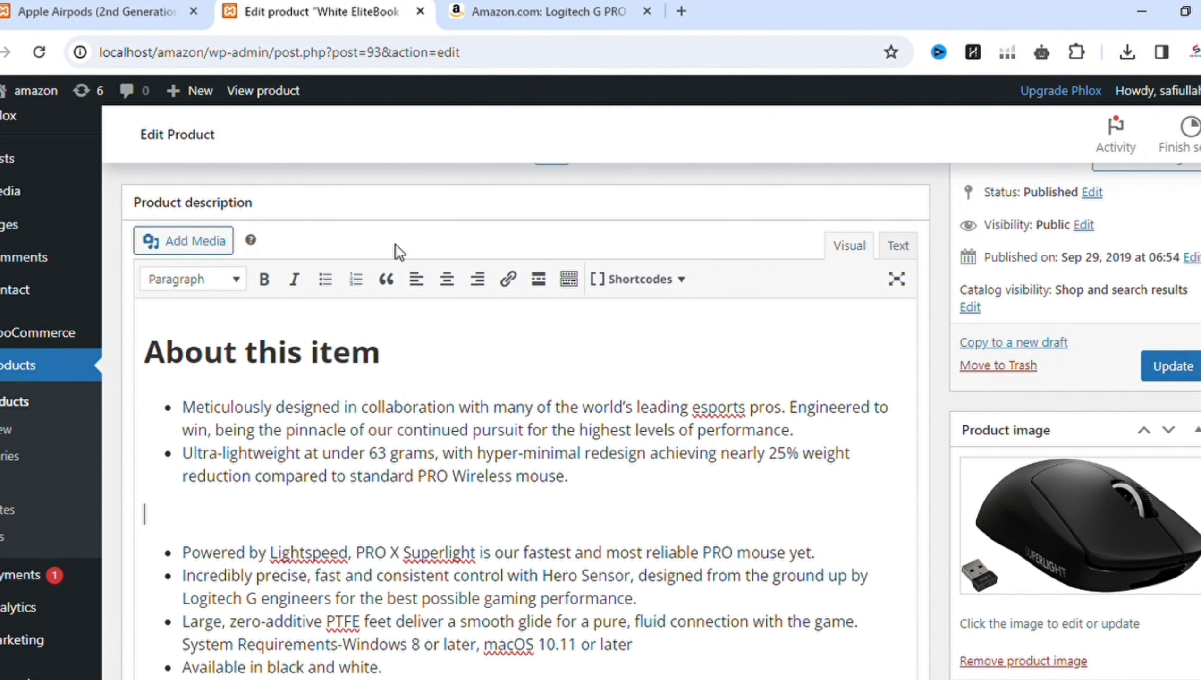
pyautogui.click(200, 239)
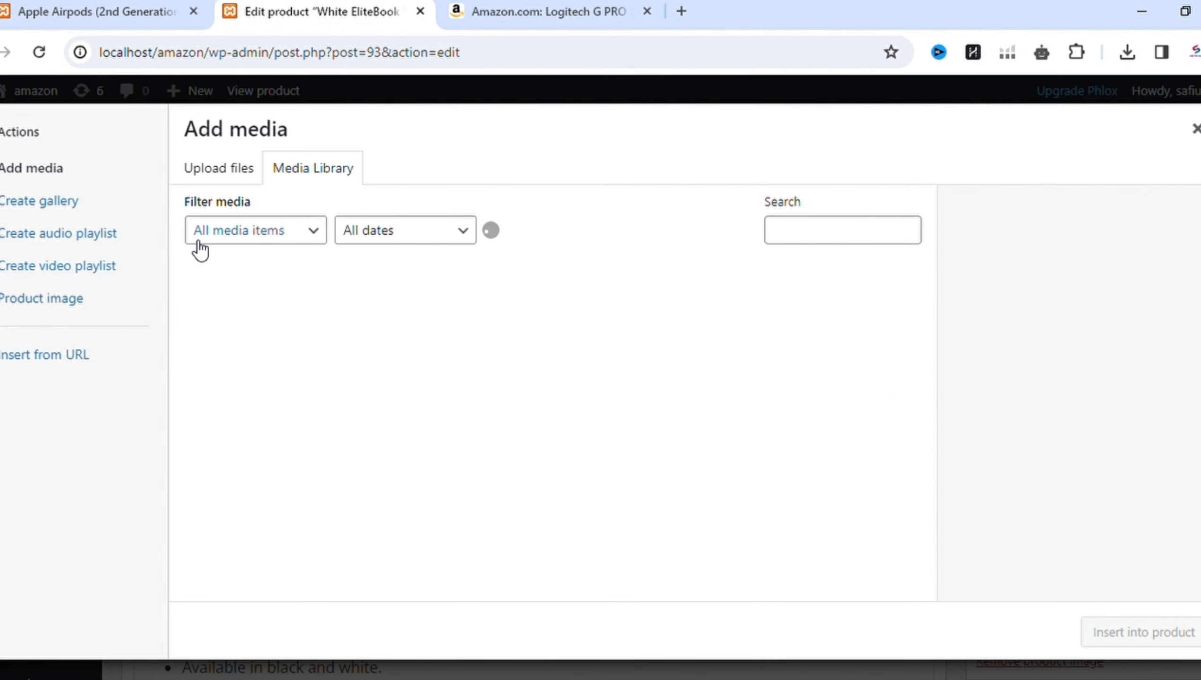
pyautogui.click(223, 167)
pyautogui.click(661, 424)
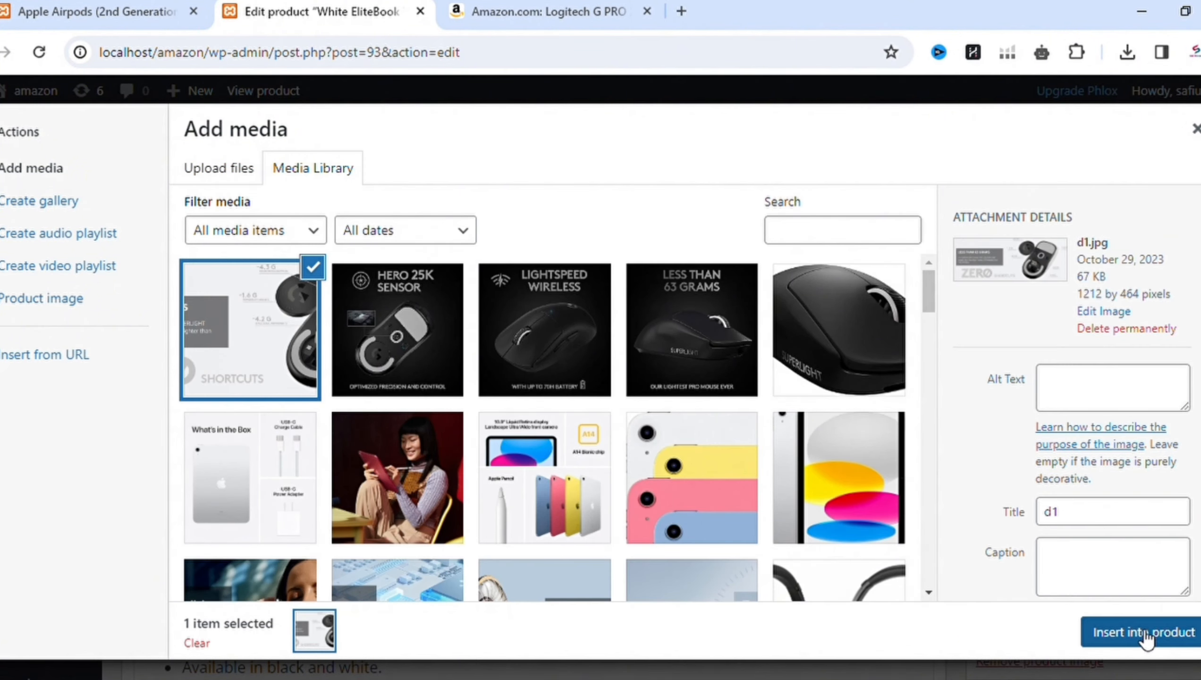
pyautogui.click(1144, 632)
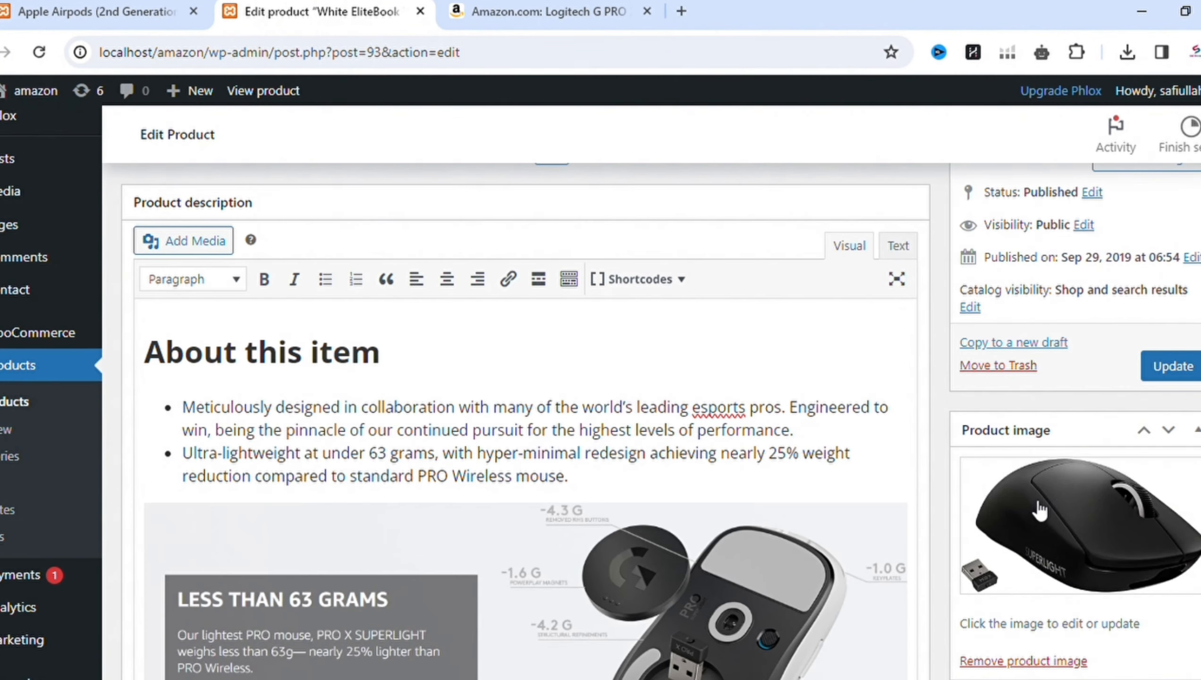
# Upload d2.jpg and insert it into the product description on its own line after the PTFE feet and system requirements bullet
pyautogui.scroll(-6, 652, 579)
pyautogui.click(498, 543)
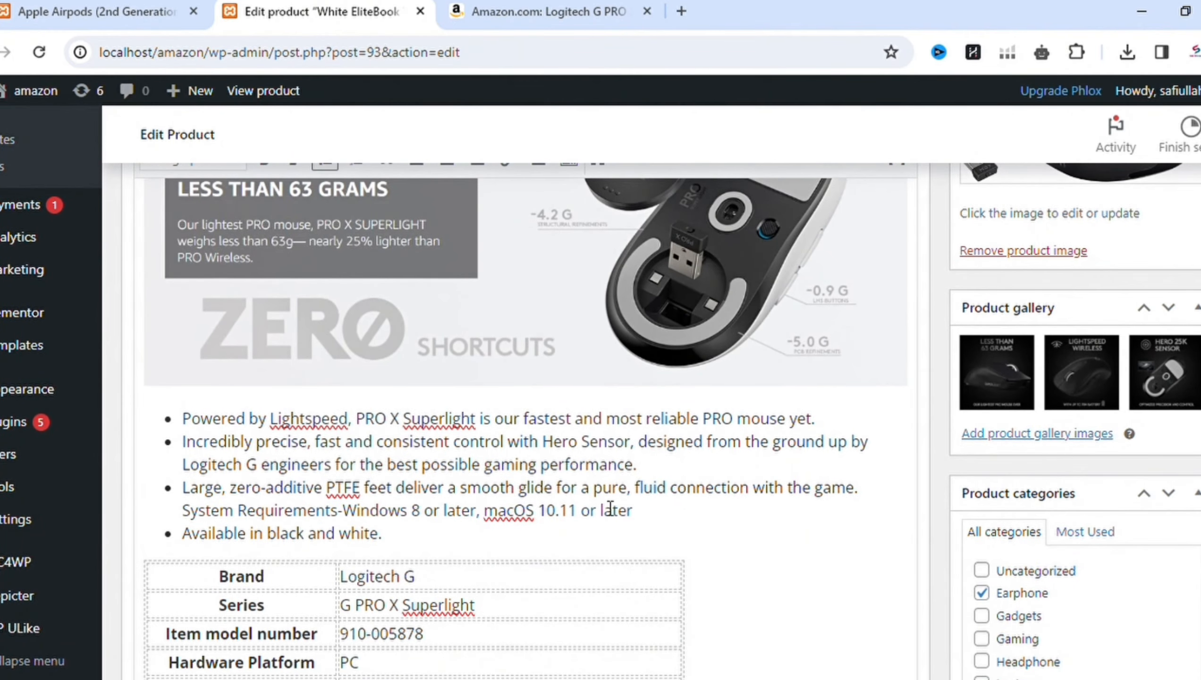
pyautogui.click(654, 516)
pyautogui.press('Return')
pyautogui.press('Return')
pyautogui.scroll(4, 654, 516)
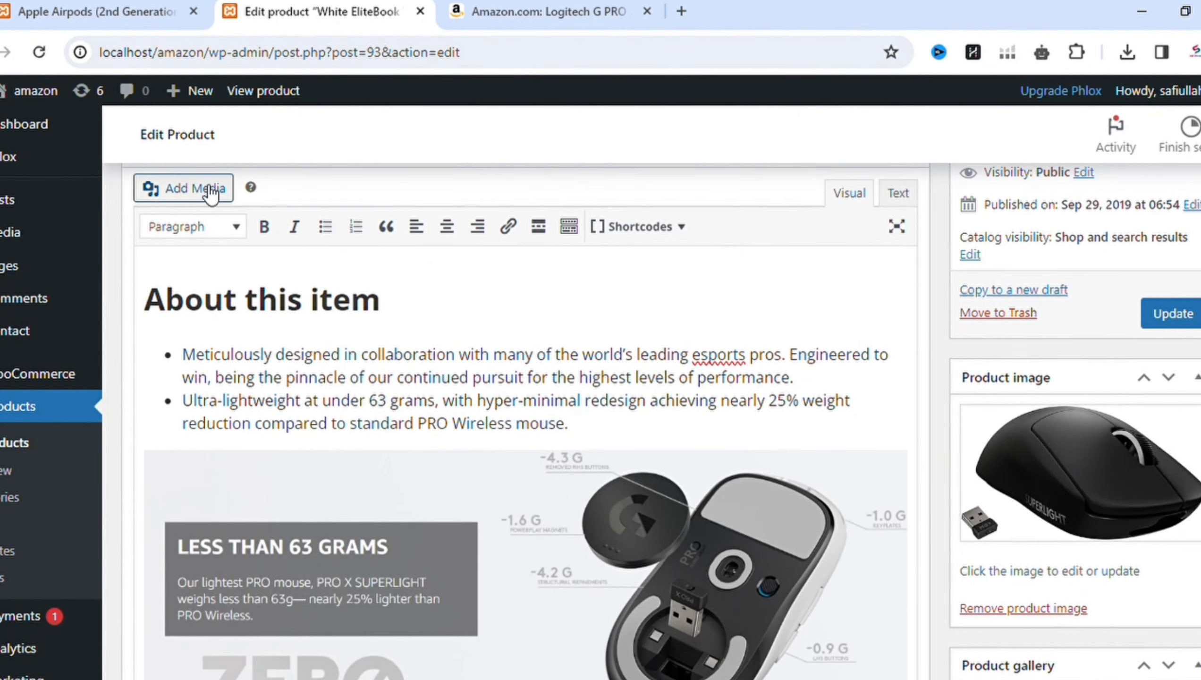
pyautogui.click(209, 190)
pyautogui.click(219, 168)
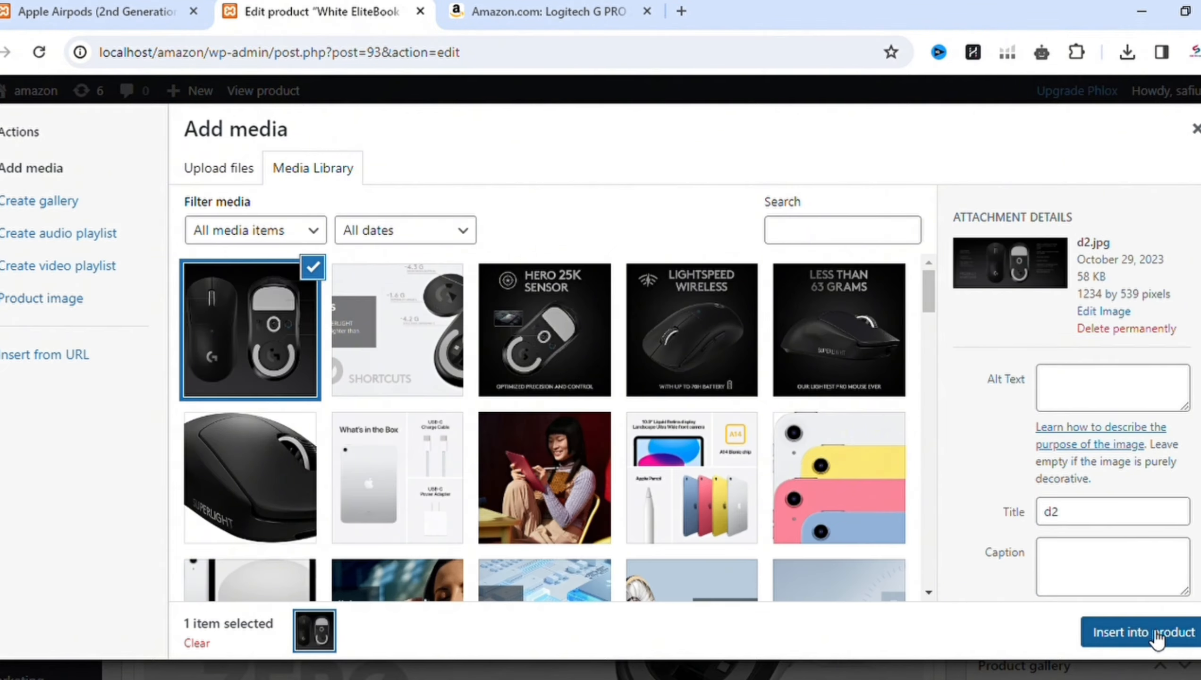
pyautogui.click(1140, 632)
pyautogui.scroll(-10, 524, 429)
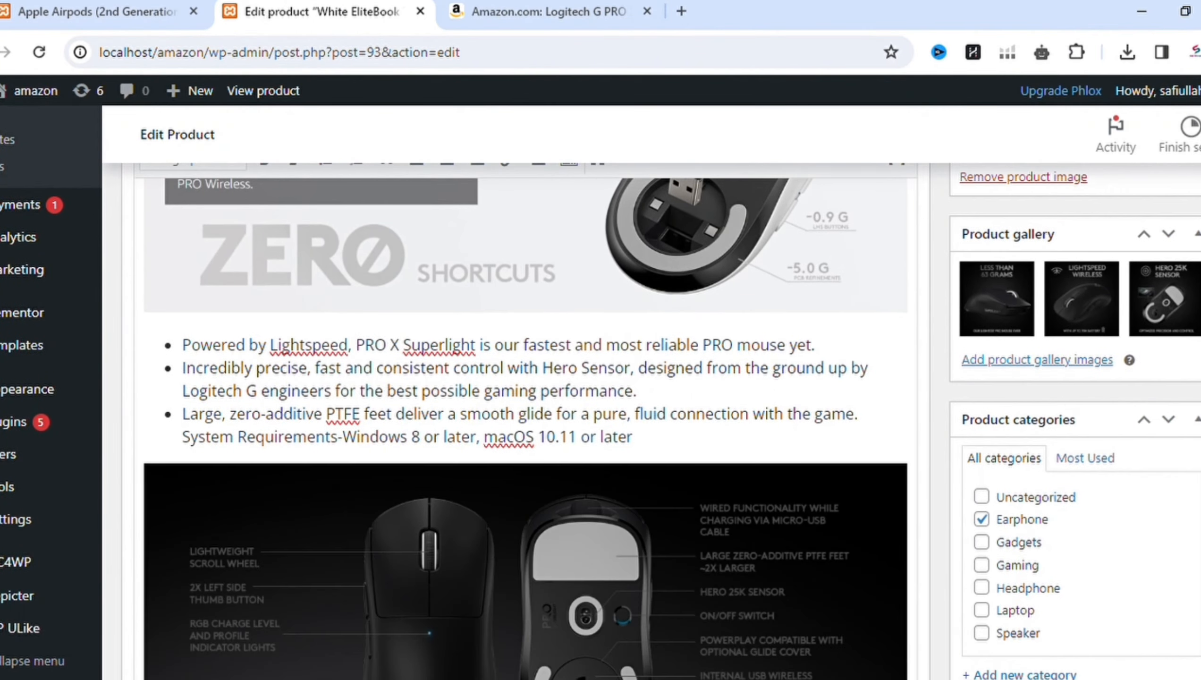
# Replace the placeholder short description with the table of Brand, Color, Connectivity Technology, Special Feature and Movement Detection Technology
pyautogui.scroll(-15, 524, 429)
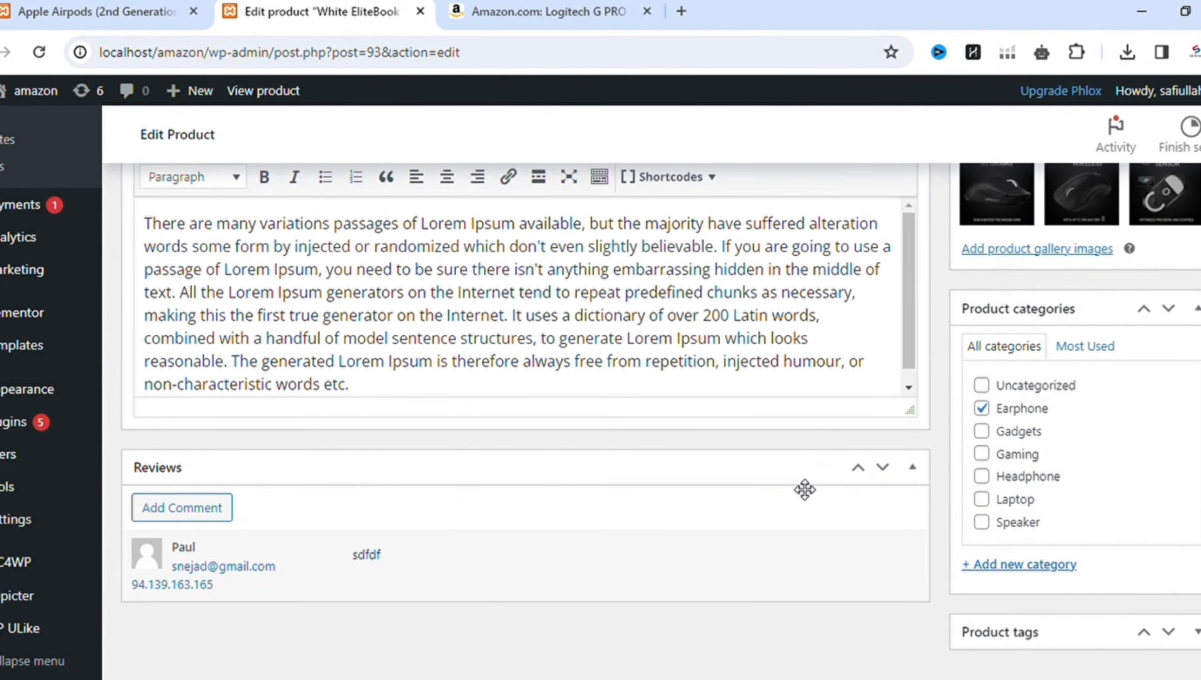
pyautogui.moveTo(439, 388); pyautogui.dragTo(161, 185)
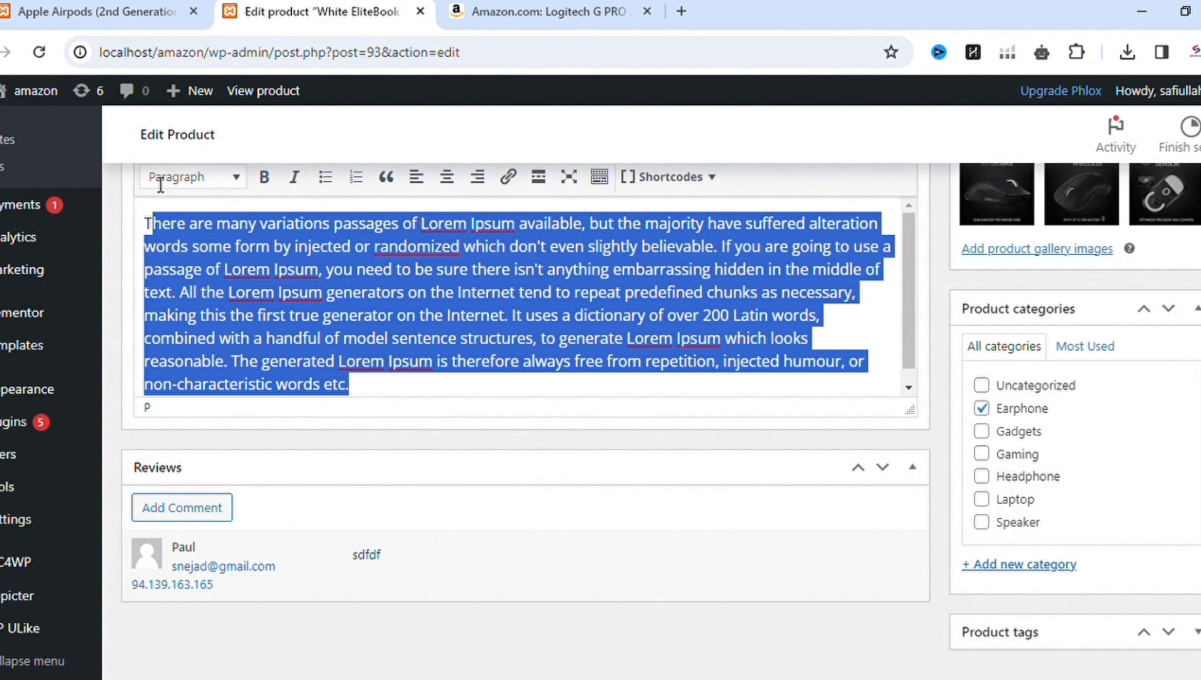
pyautogui.press('BackSpace')
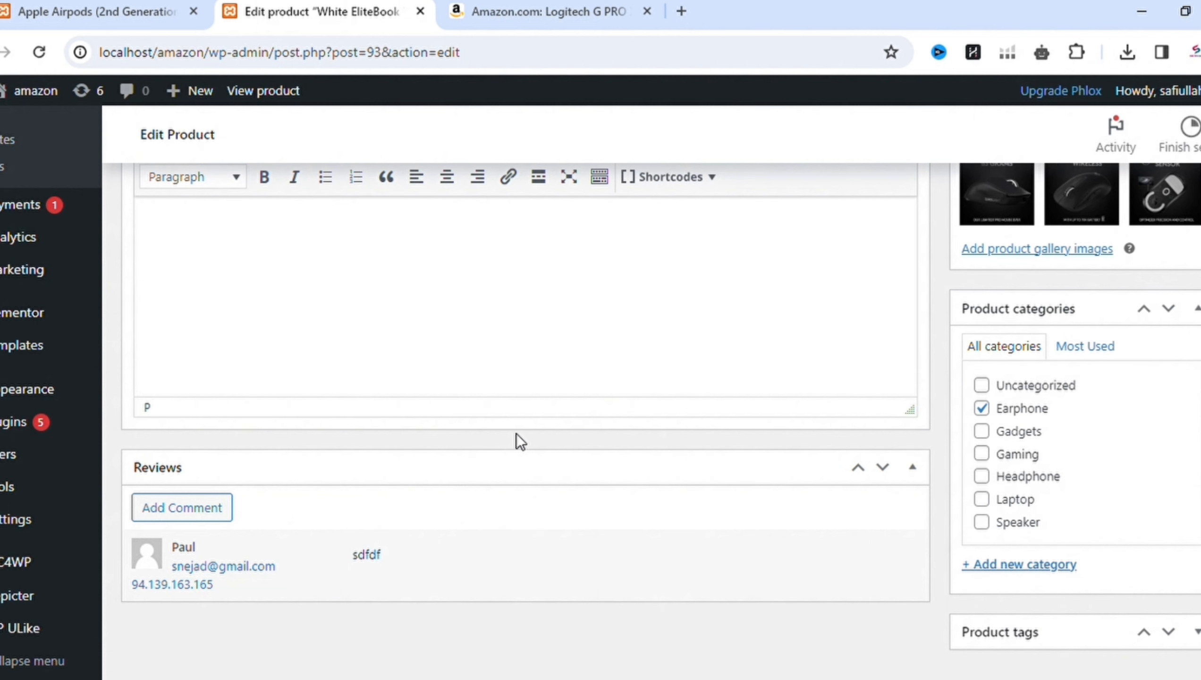
pyautogui.write('Brand\tLogitech G Color\tBlack Connectivity Technology\tUSB Special Feature\tWireless, Programmable Buttons, Lightweight, Rechargeable Movement Detection Technology\tOptical')
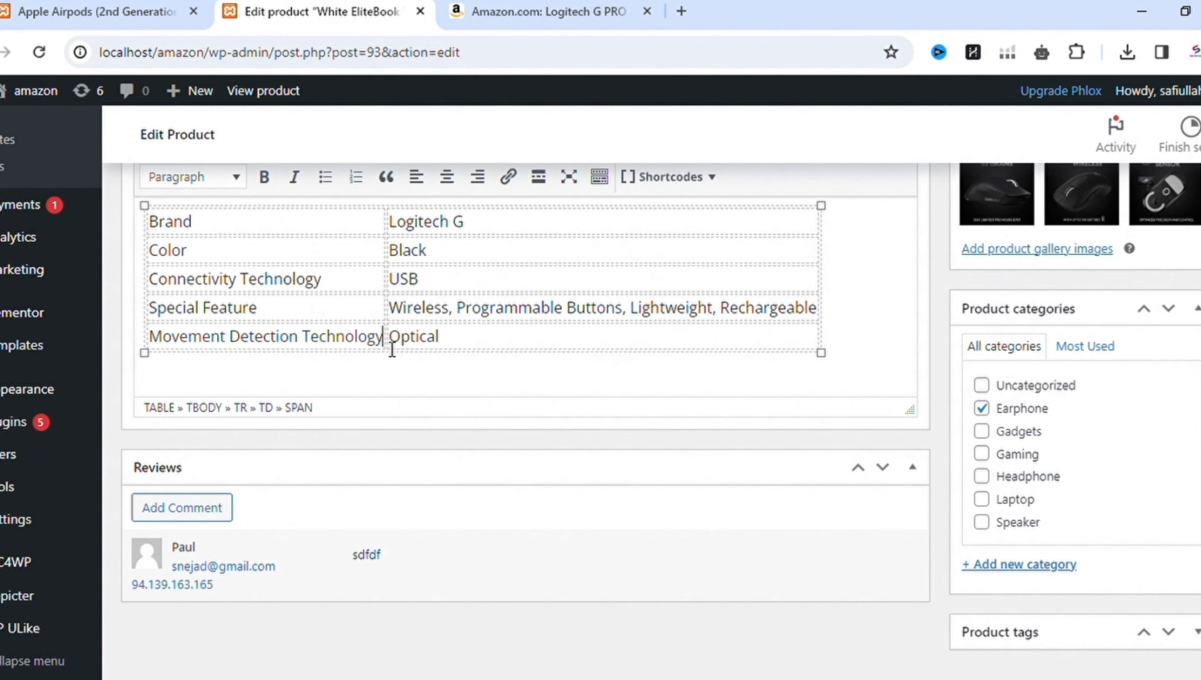
# Make all five row labels in the short description table bold, from Movement Detection Technology up to Brand
pyautogui.moveTo(393, 350); pyautogui.dragTo(149, 337)
pyautogui.click(264, 177)
pyautogui.moveTo(257, 306); pyautogui.dragTo(149, 307)
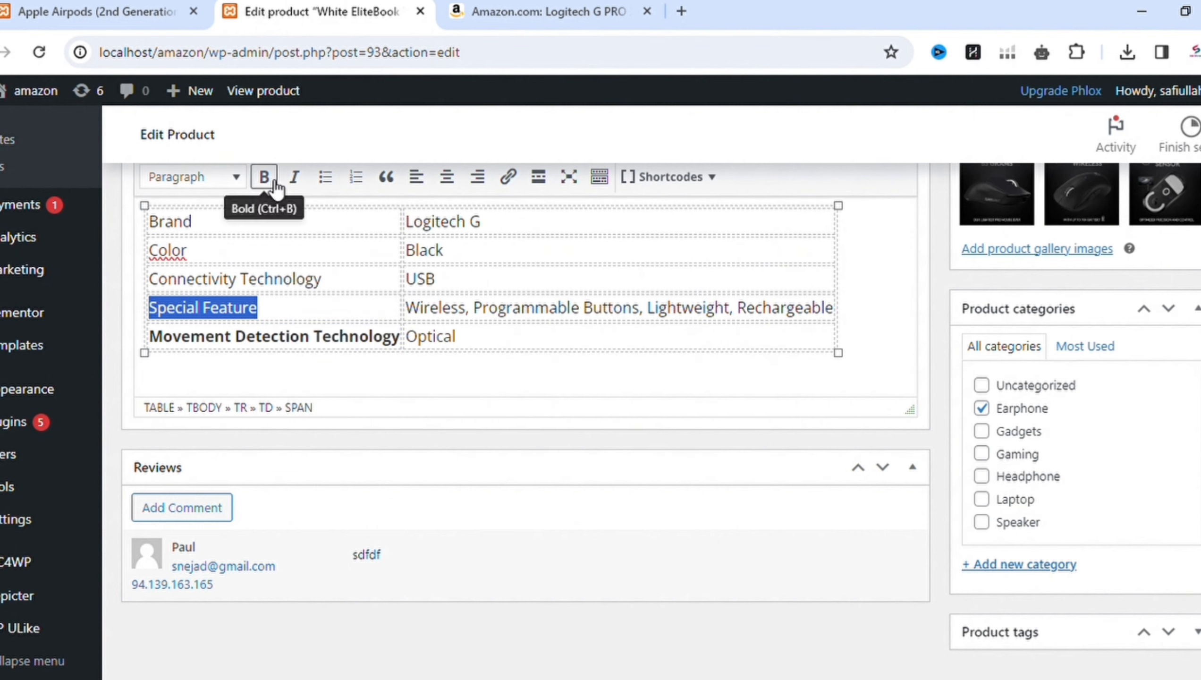
pyautogui.click(264, 177)
pyautogui.moveTo(321, 279); pyautogui.dragTo(192, 221)
pyautogui.click(264, 177)
pyautogui.click(264, 177)
pyautogui.click(264, 177)
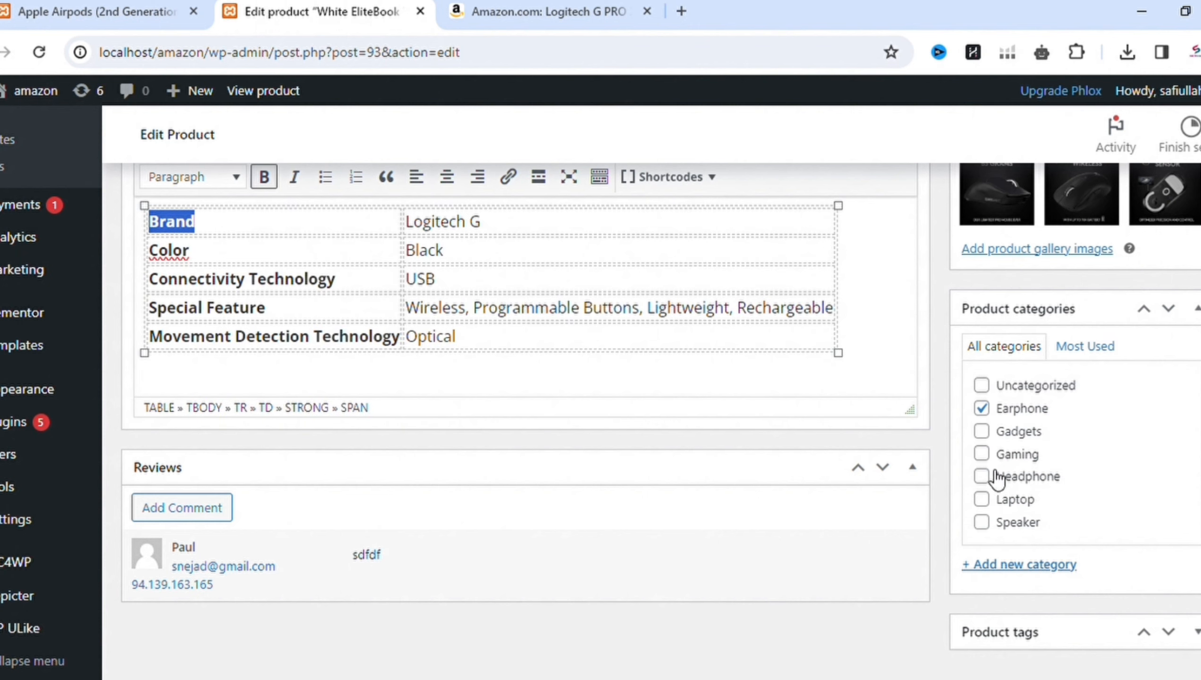
# Change the product category from Earphone to Gadgets and update the product
pyautogui.click(990, 433)
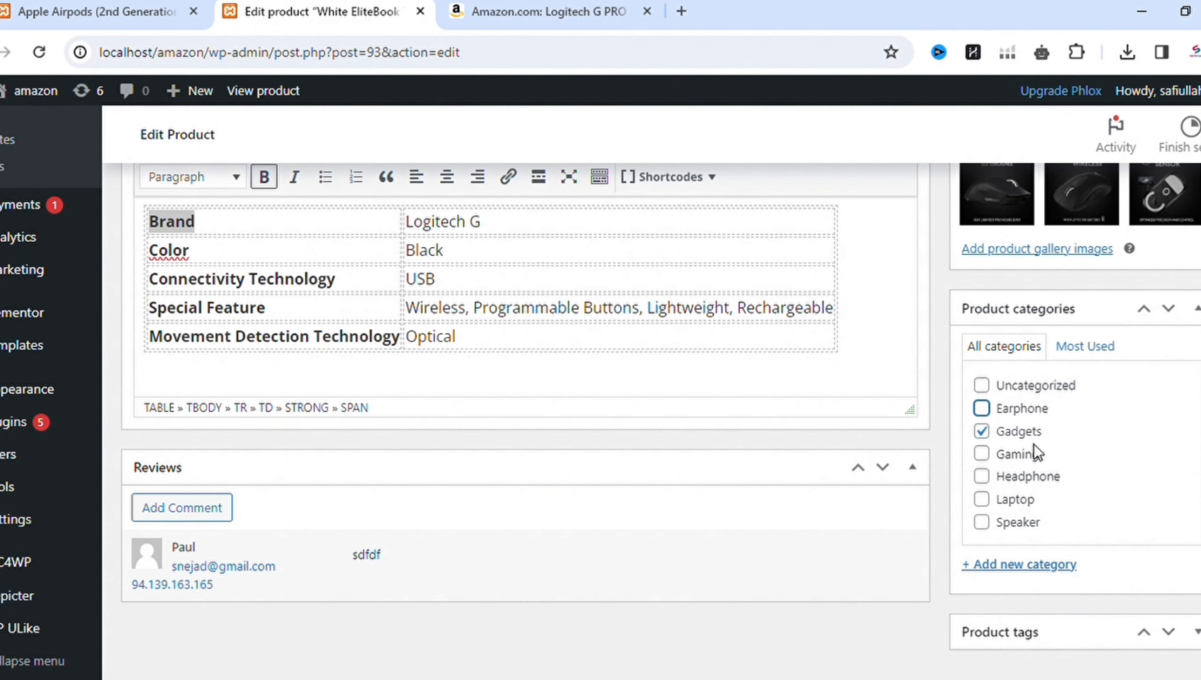
pyautogui.scroll(20, 1098, 367)
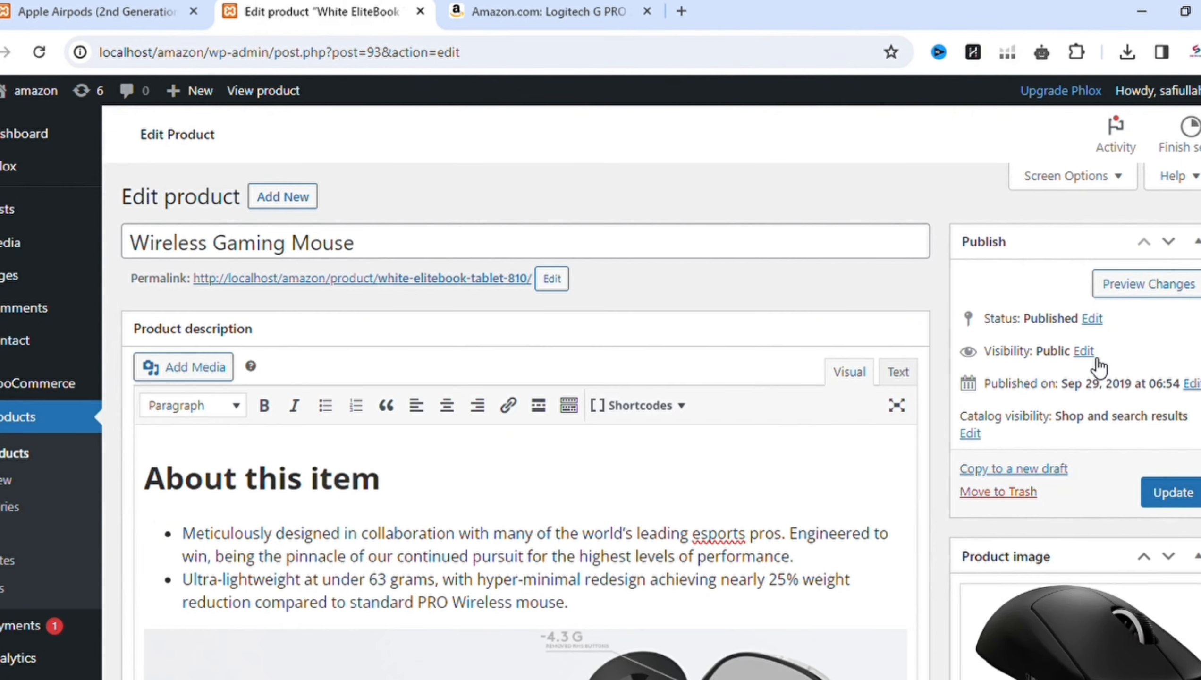
pyautogui.click(1182, 495)
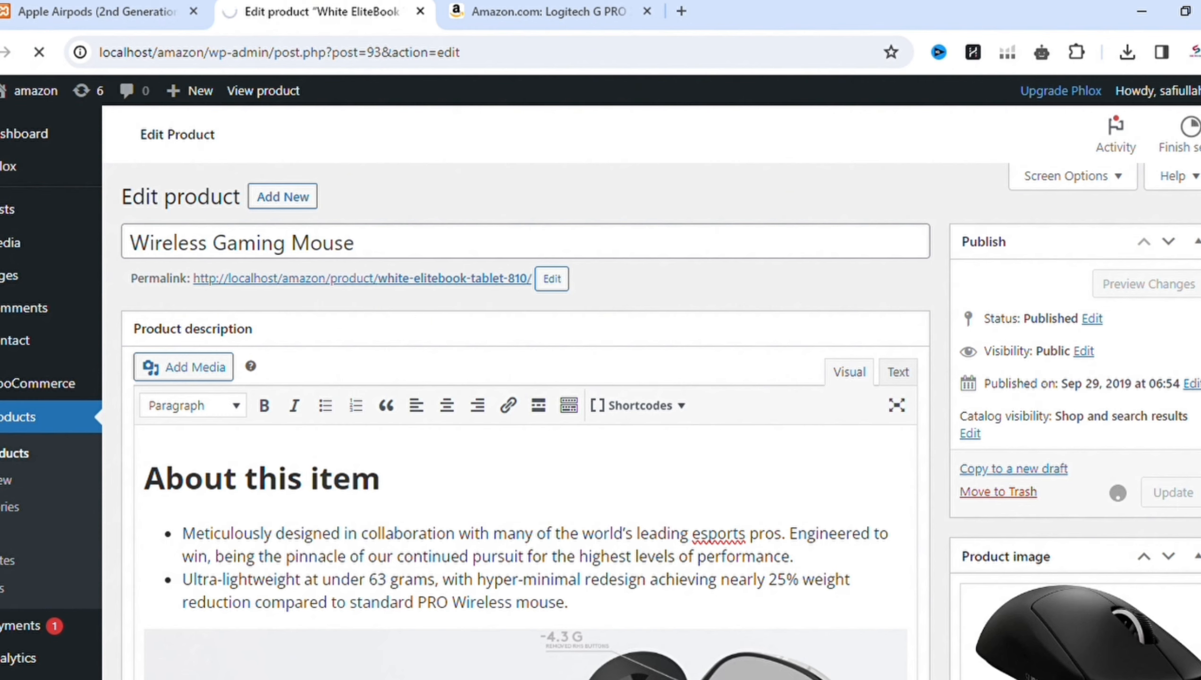
# Set the product's regular price to $159.99
pyautogui.scroll(-10, 601, 381)
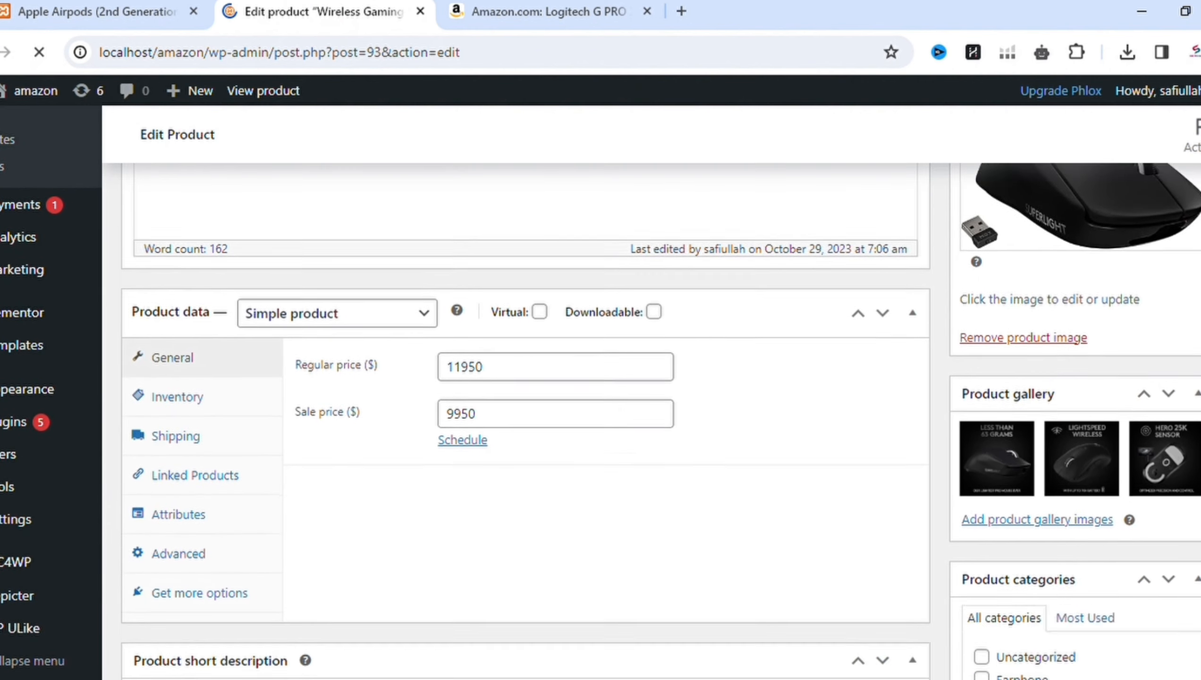
pyautogui.scroll(-3, 716, 311)
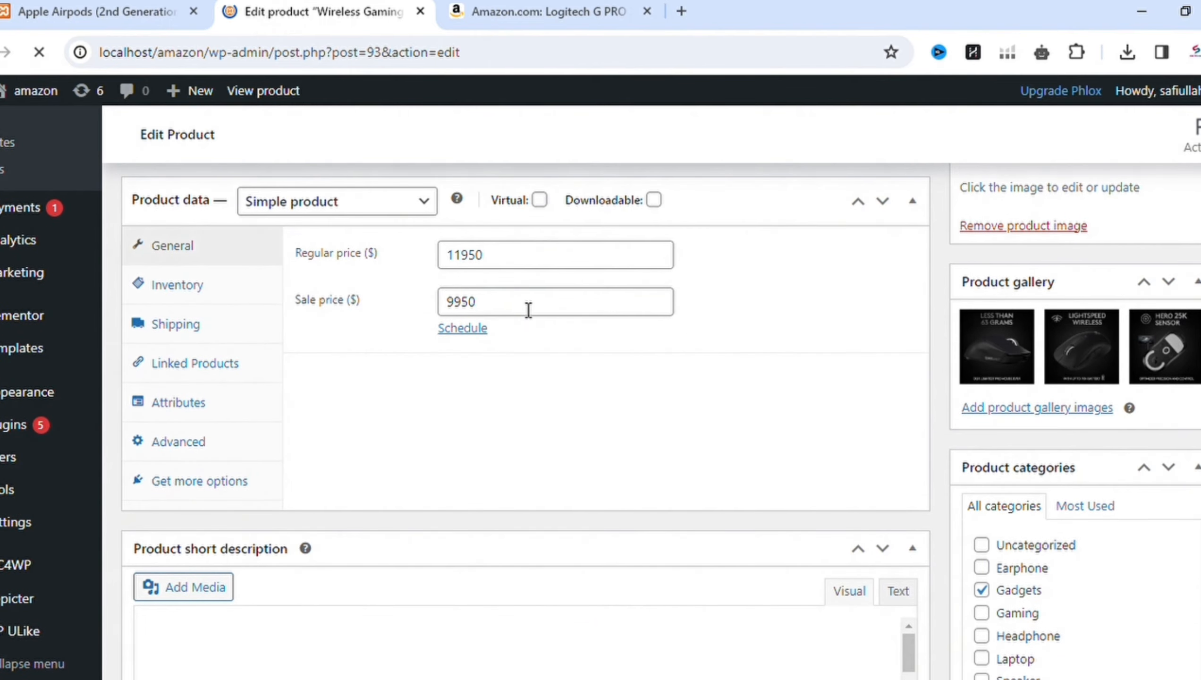
pyautogui.click(518, 265)
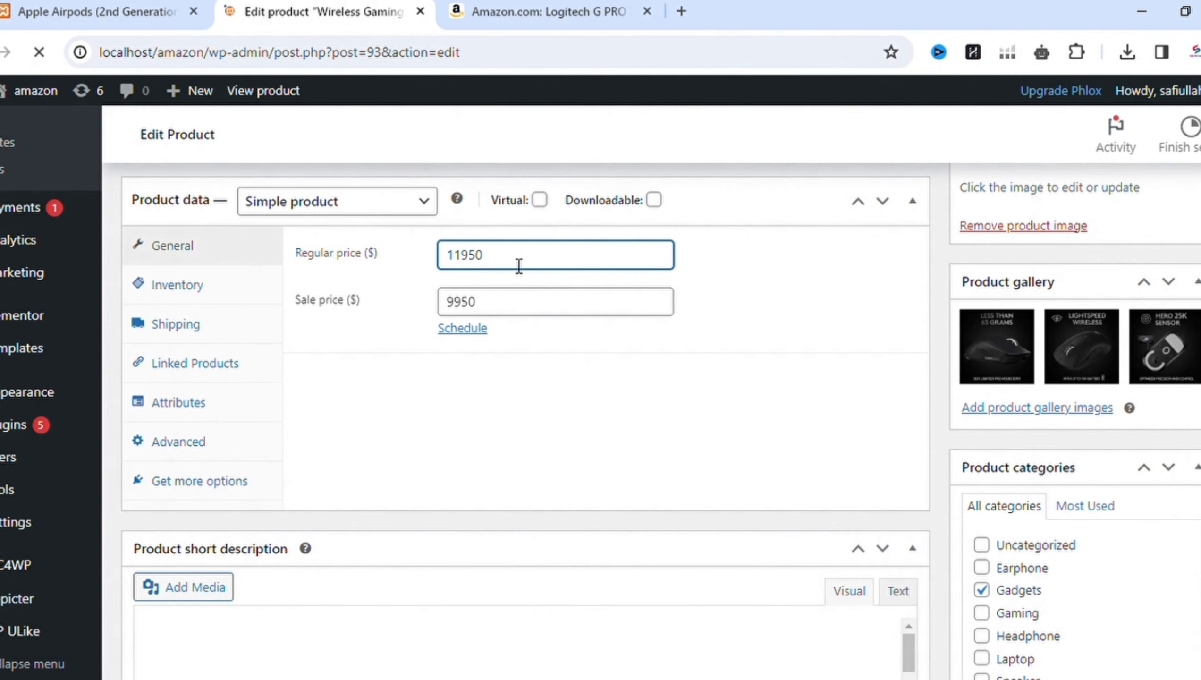
pyautogui.hotkey('ctrl', 'a')
pyautogui.write('15')
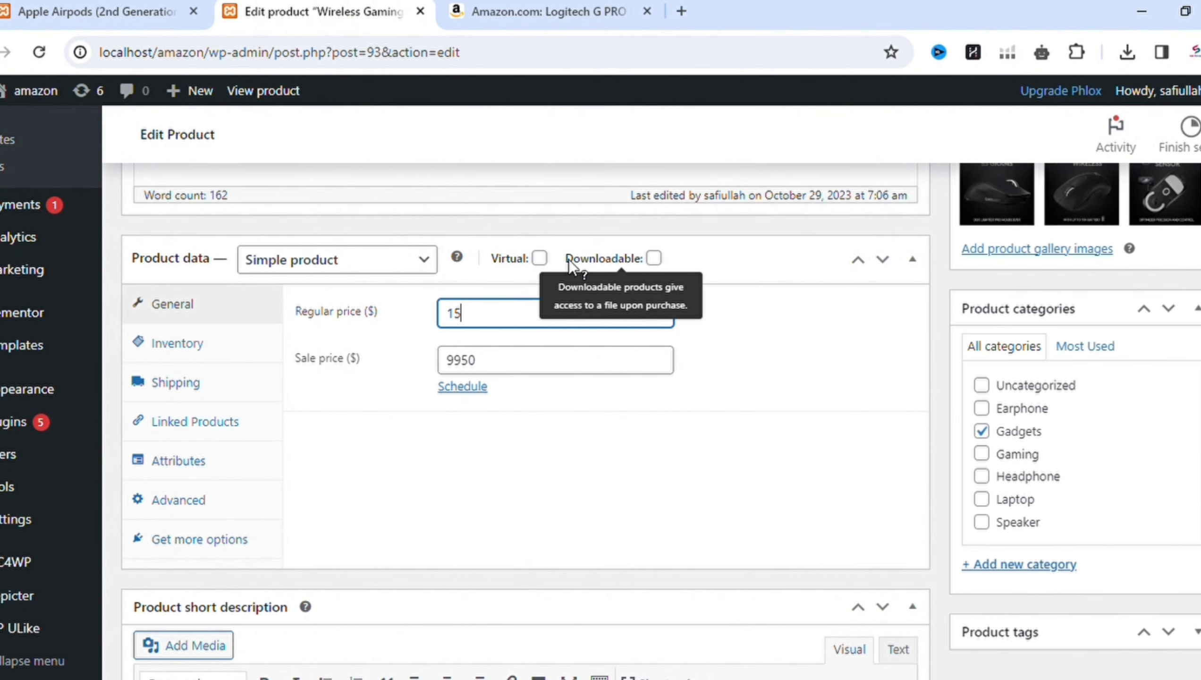
pyautogui.write('9.99')
# Set the product's sale price to $119 and update the product
pyautogui.click(577, 366)
pyautogui.press('BackSpace')
pyautogui.press('BackSpace')
pyautogui.press('BackSpace')
pyautogui.press('BackSpace')
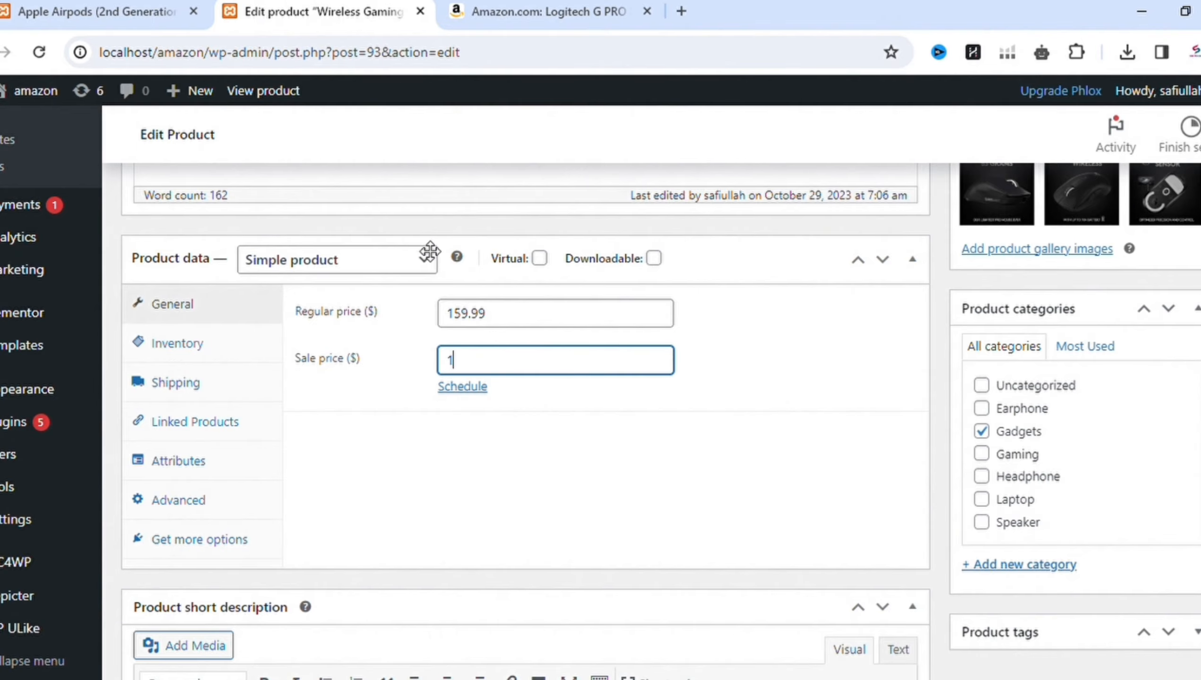
pyautogui.write('119')
pyautogui.scroll(10, 523, 429)
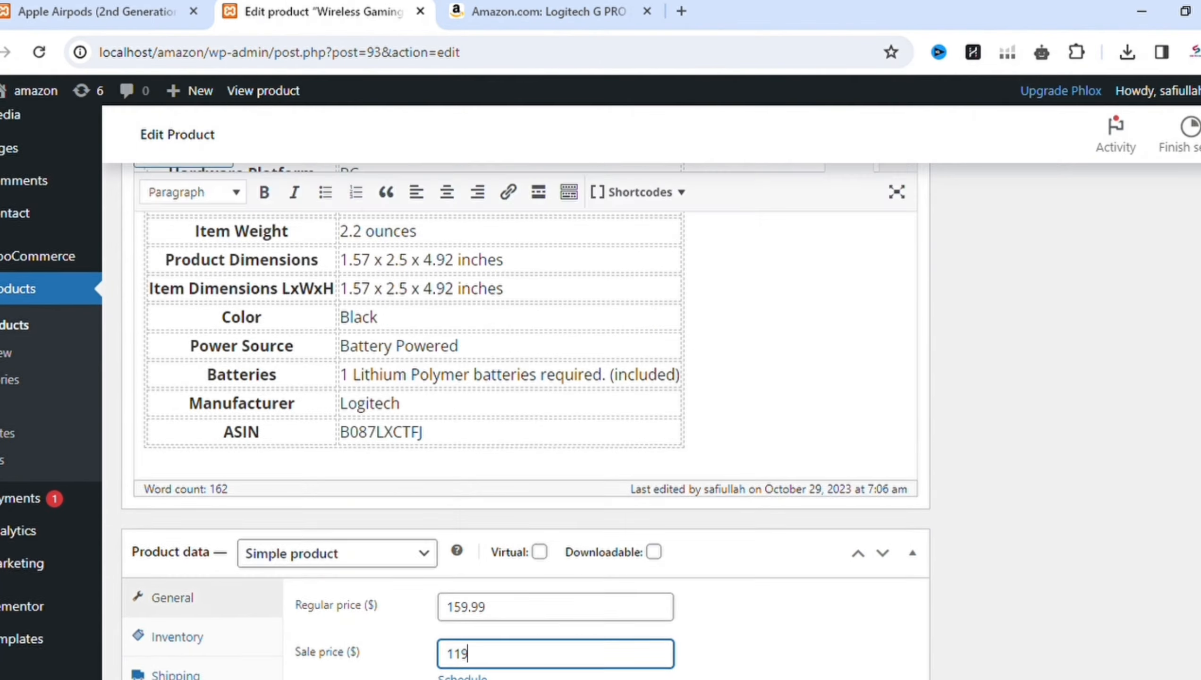
pyautogui.scroll(15, 524, 429)
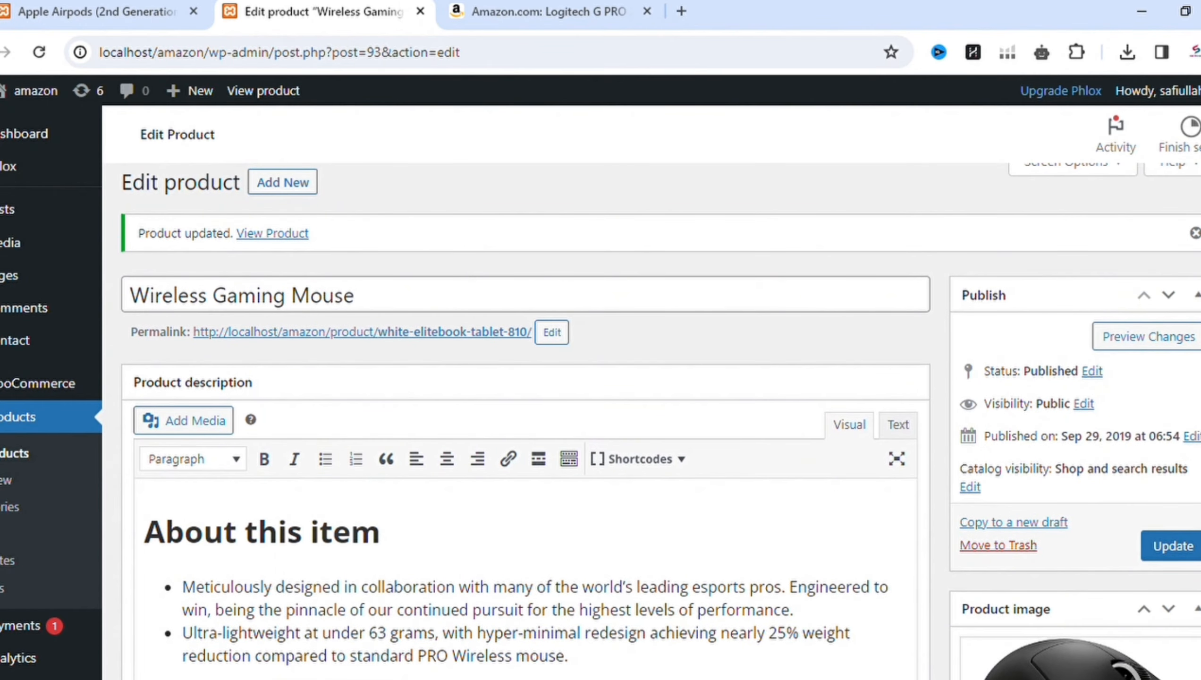
pyautogui.click(1169, 547)
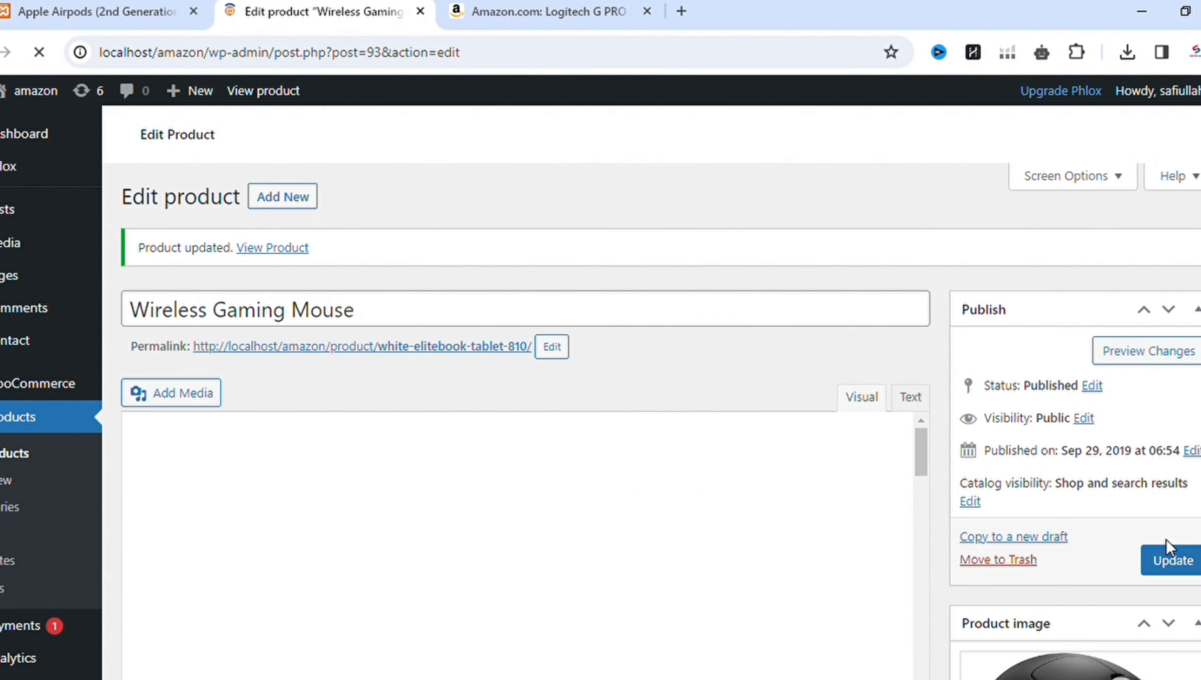
pyautogui.scroll(-10, 524, 429)
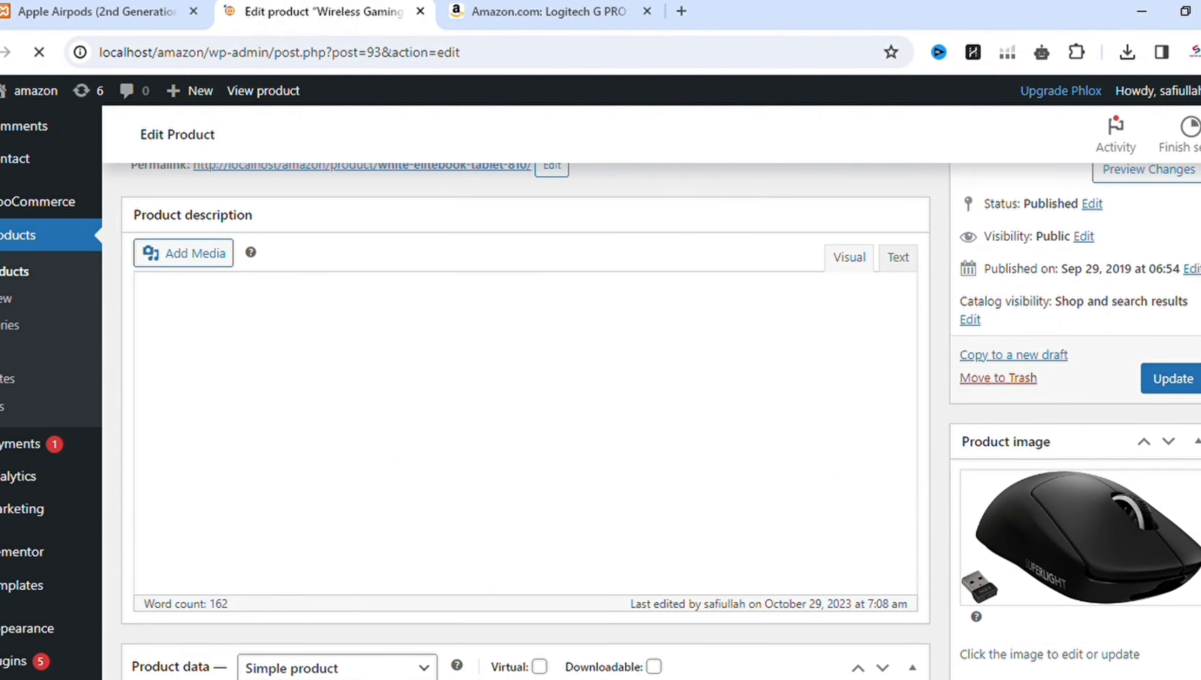
pyautogui.scroll(10, 524, 381)
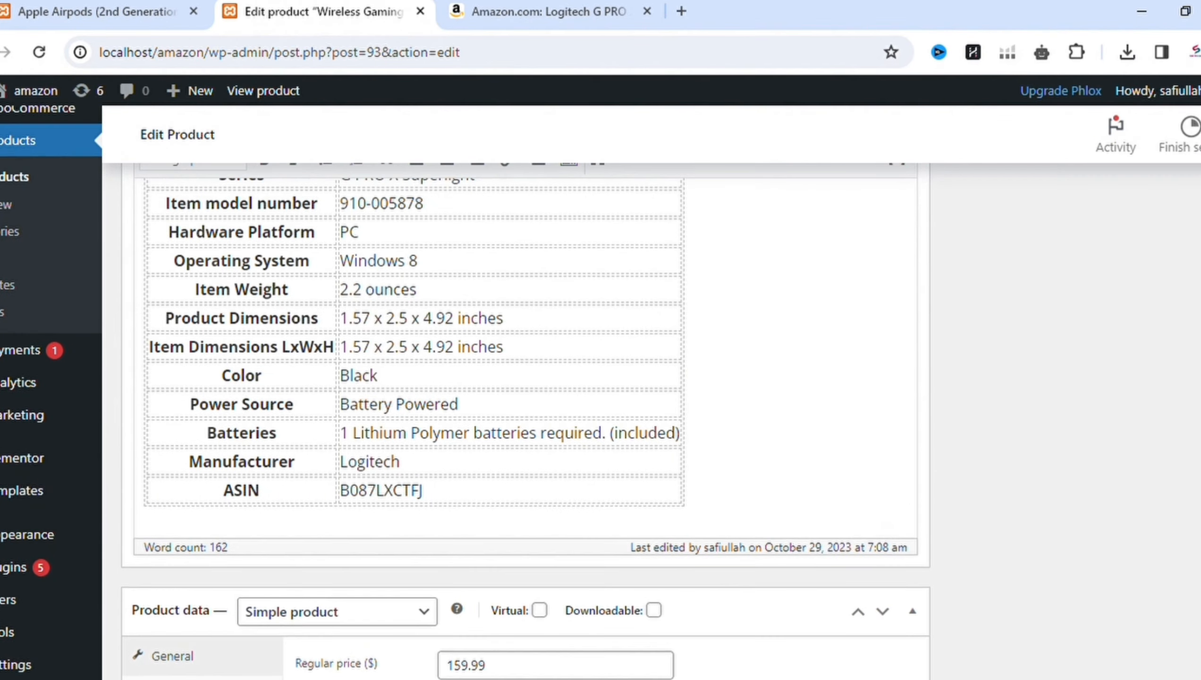
pyautogui.scroll(-10, 1190, 518)
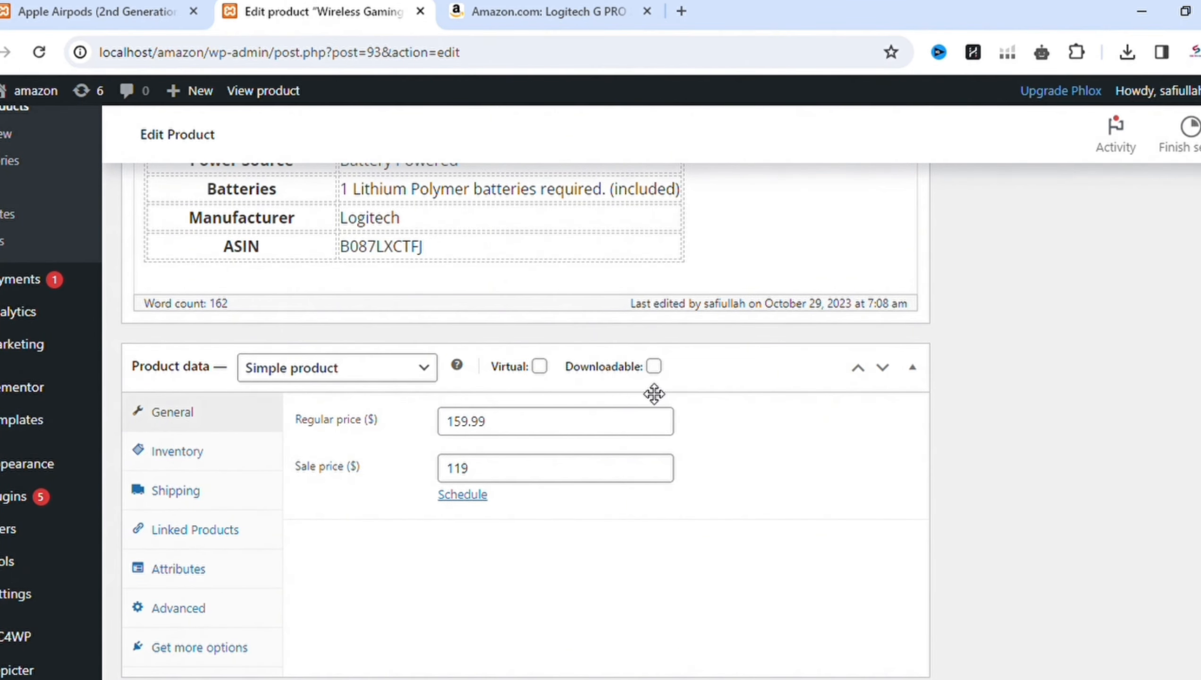
pyautogui.click(654, 367)
pyautogui.click(654, 367)
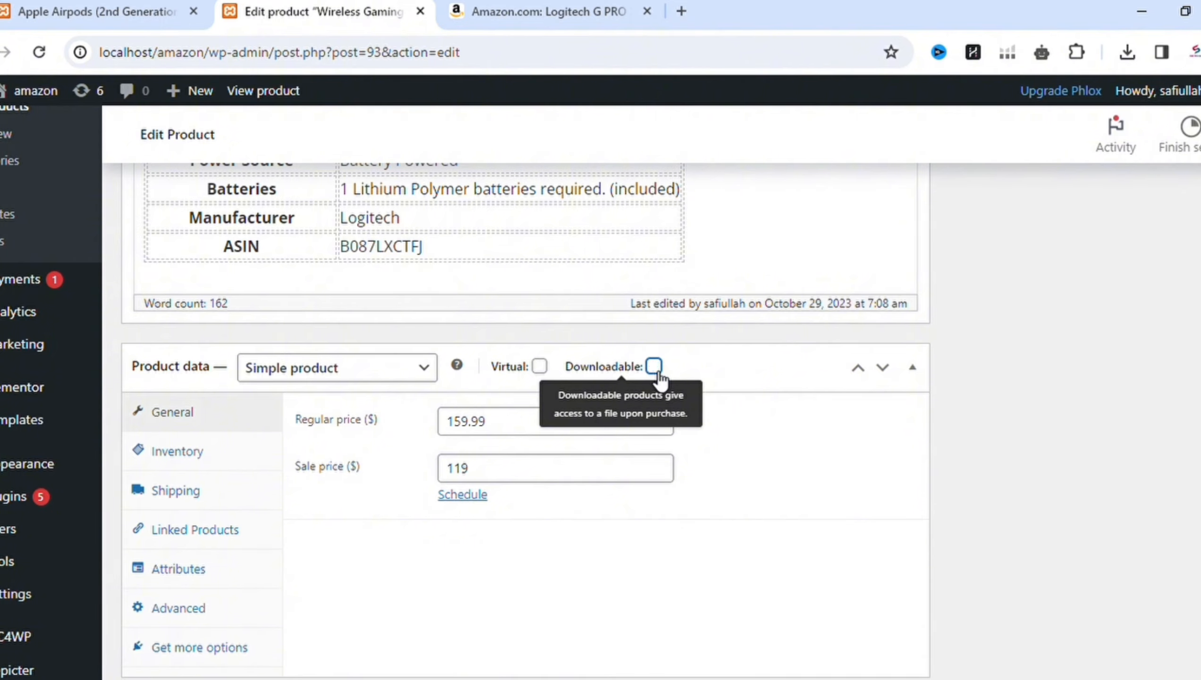
pyautogui.click(541, 368)
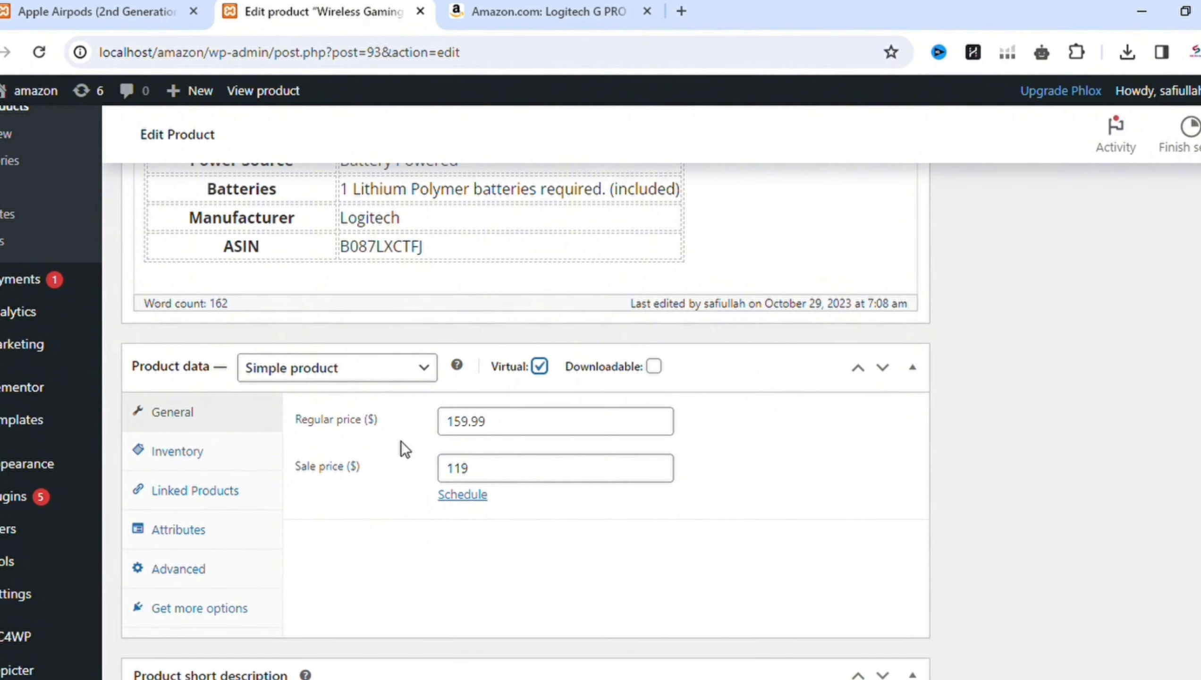
pyautogui.click(540, 367)
# Update the product and go to the home page of the storefront
pyautogui.scroll(15, 523, 333)
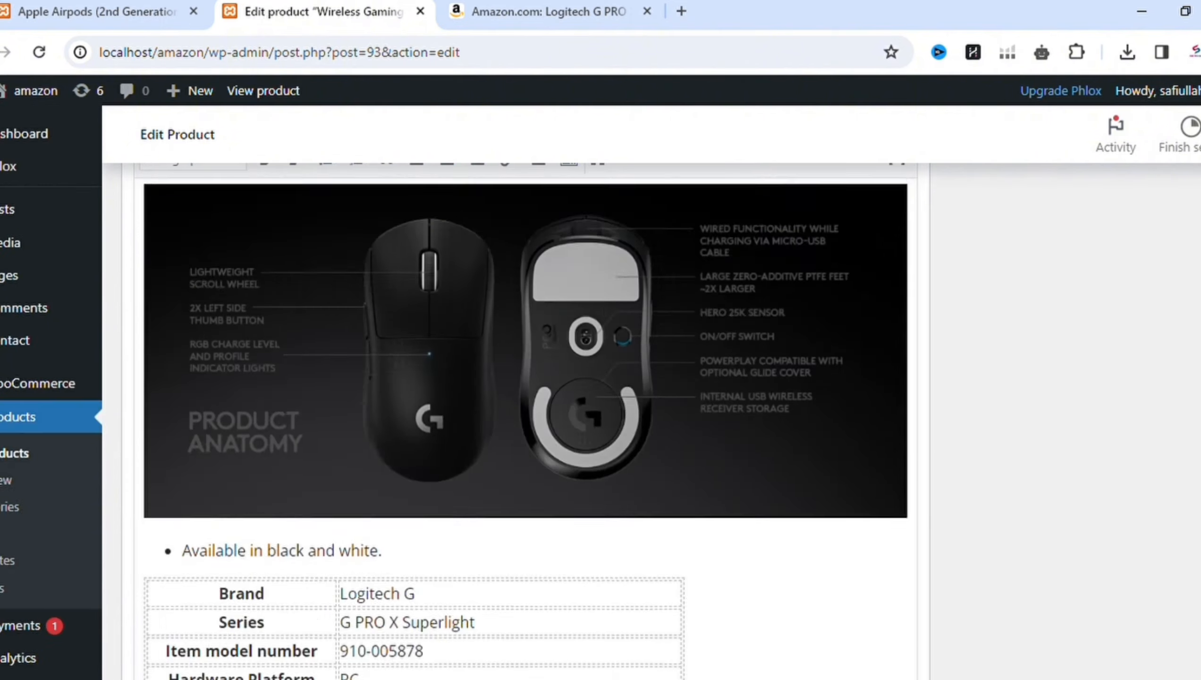
pyautogui.click(1149, 561)
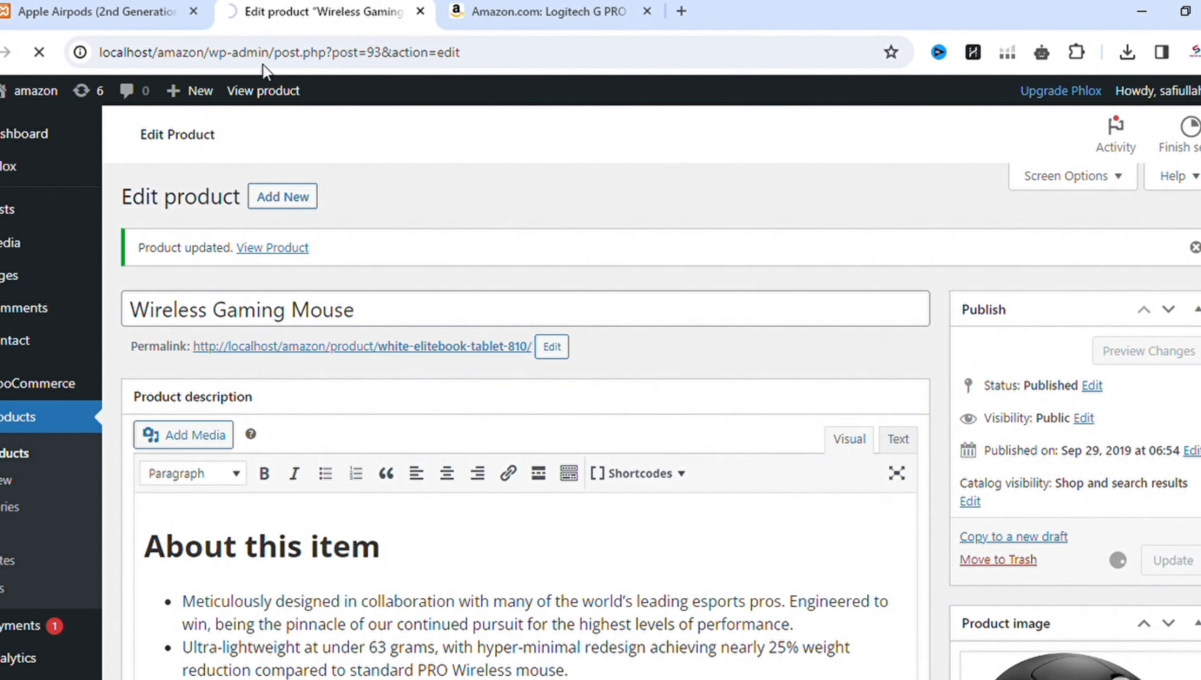
pyautogui.click(138, 14)
pyautogui.click(161, 155)
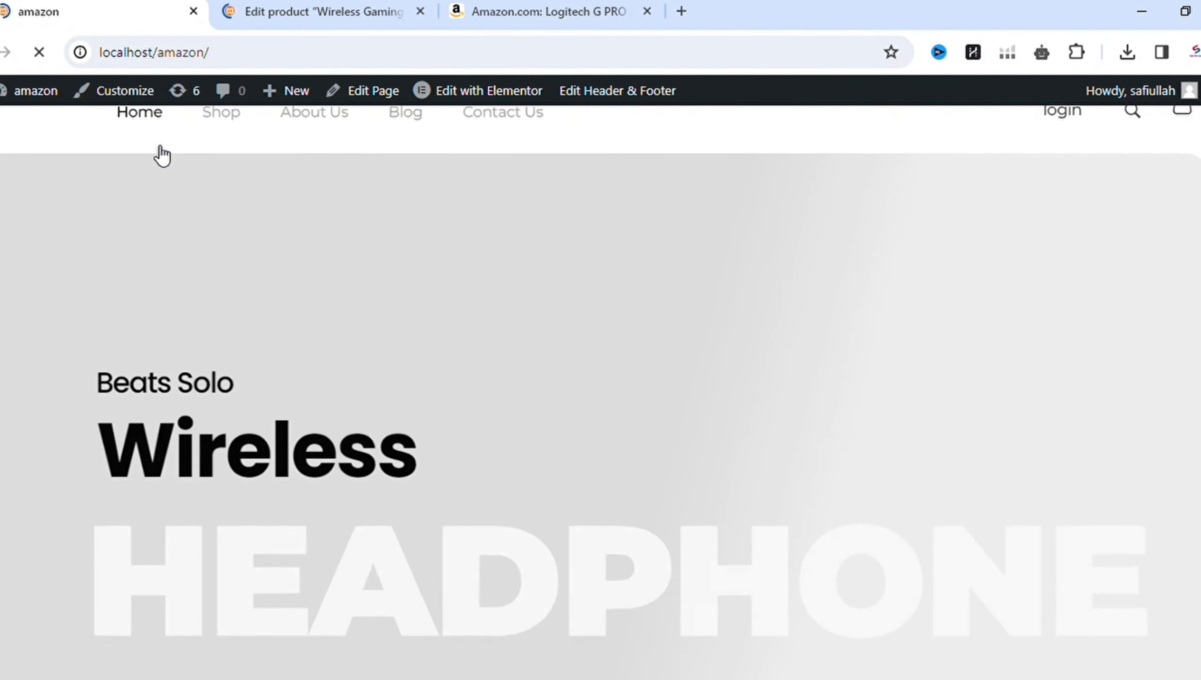
# Open the Wireless Gaming Mouse product page from the Best Seller Products section of the home page
pyautogui.scroll(-5, 161, 155)
pyautogui.scroll(-10, 161, 156)
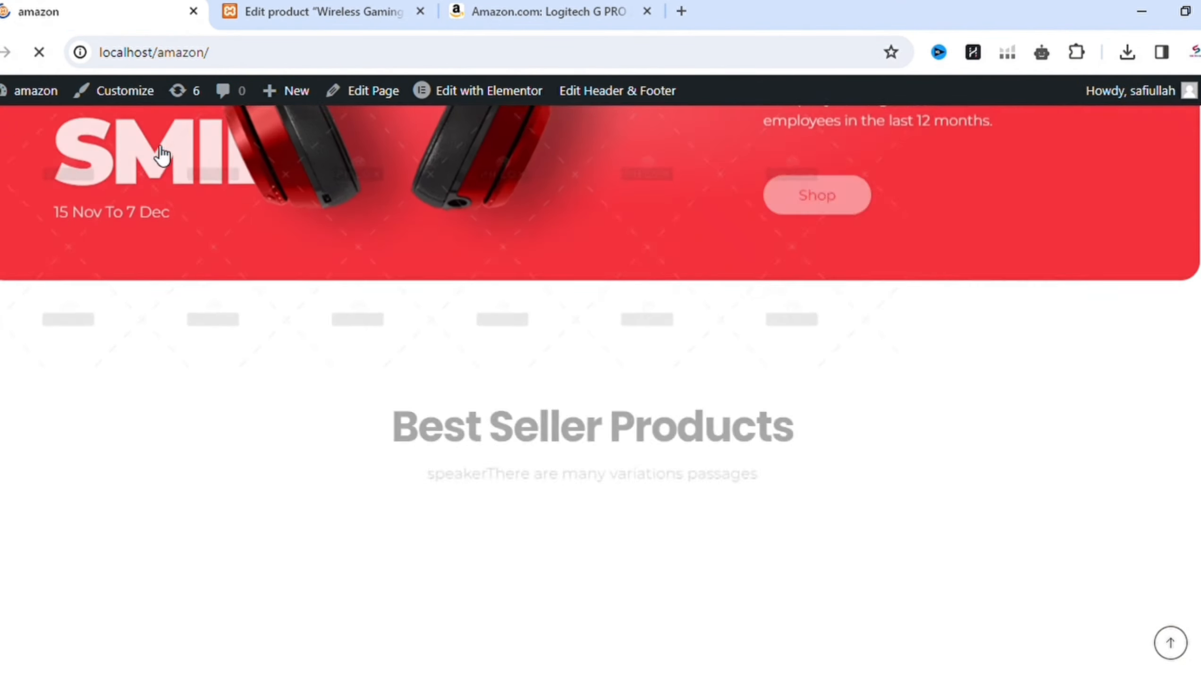
pyautogui.scroll(5, 161, 155)
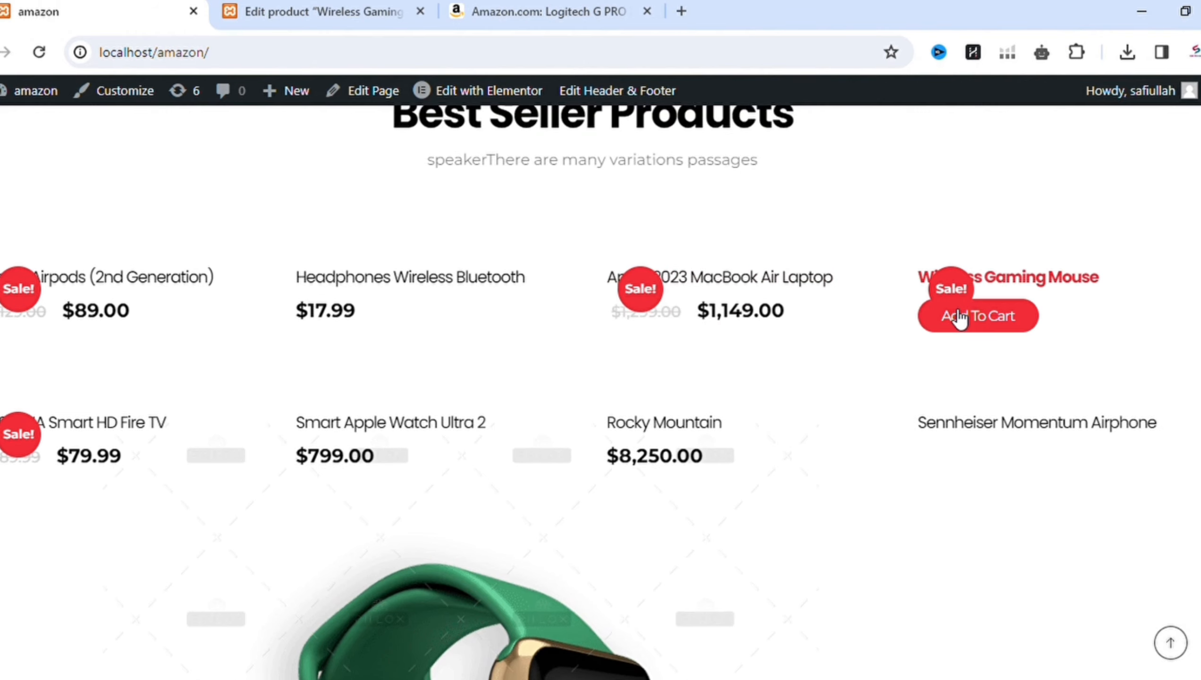
pyautogui.click(957, 309)
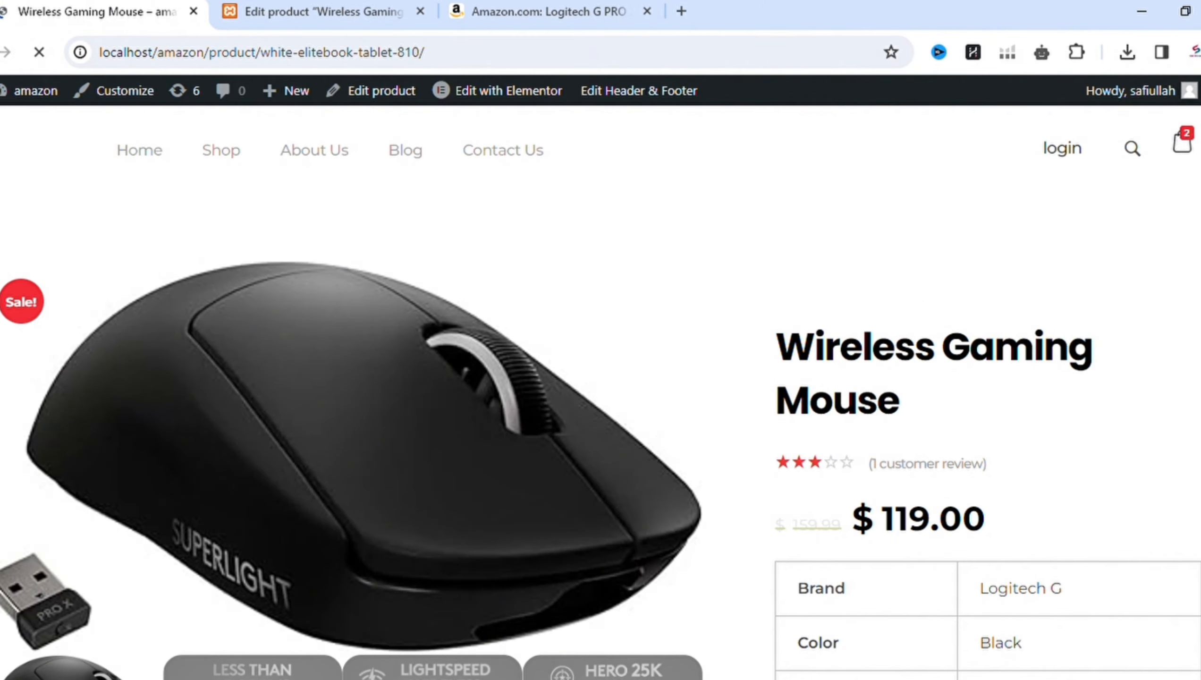
# Examine the Wireless Gaming Mouse page, including its gallery images, prices, short description table, category and full description
pyautogui.scroll(-15, 600, 392)
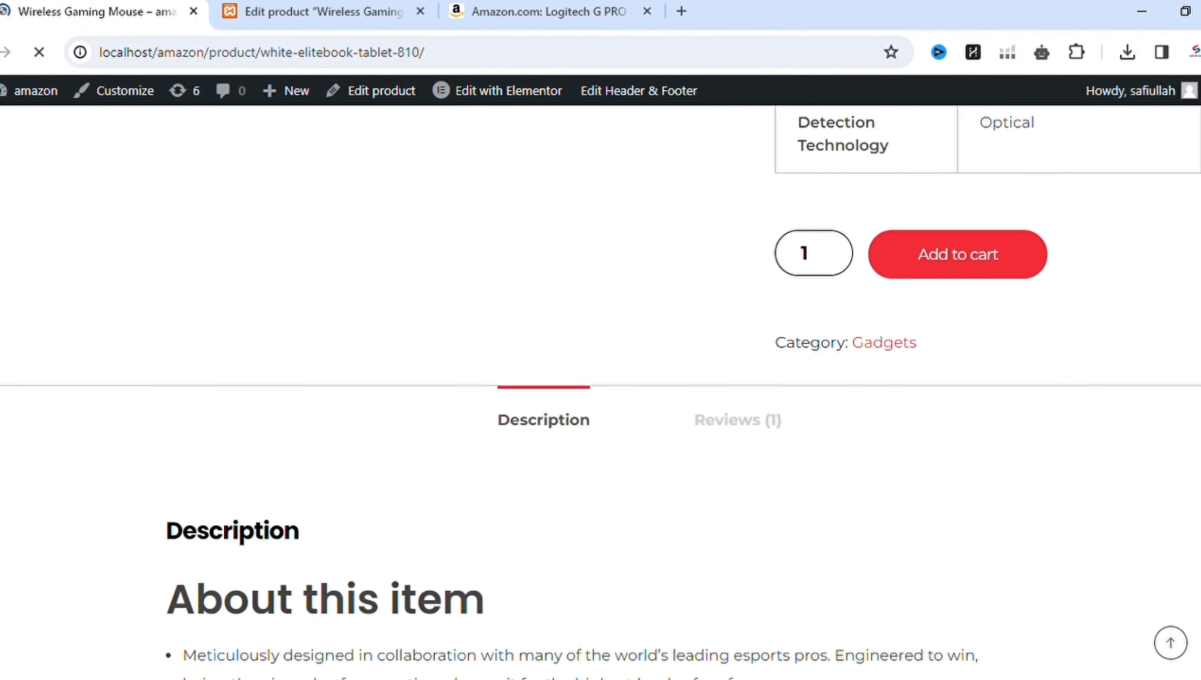
pyautogui.scroll(-20, 1179, 566)
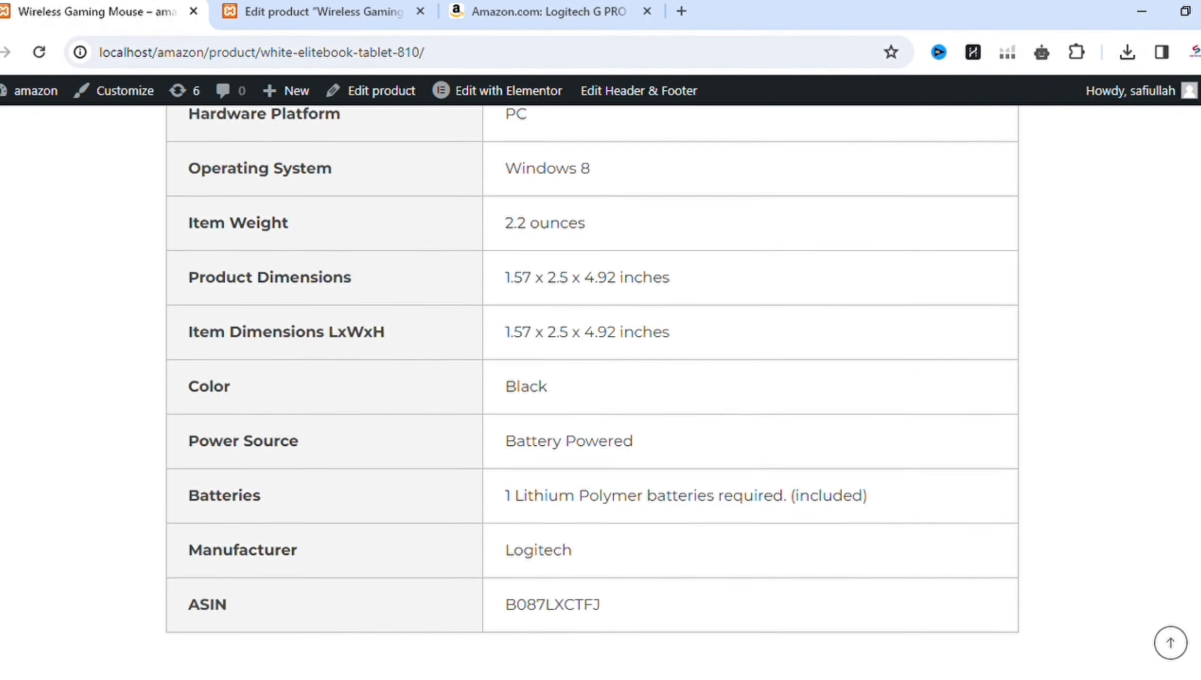
pyautogui.scroll(20, 1175, 591)
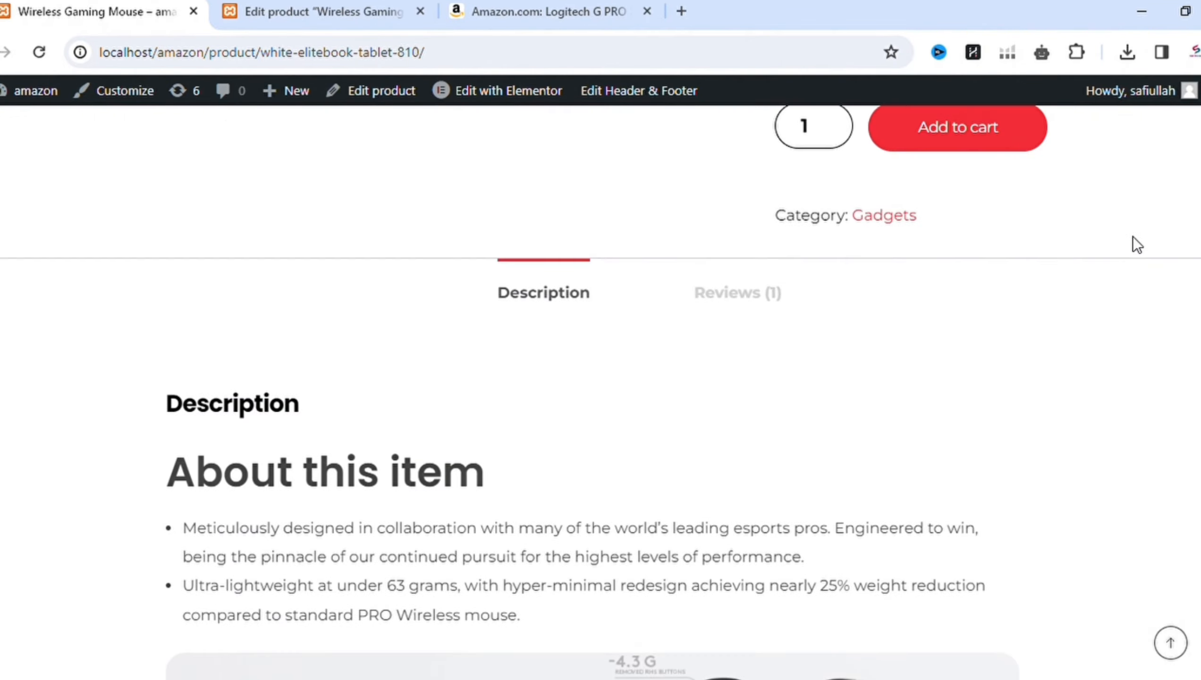
pyautogui.scroll(5, 1117, 151)
pyautogui.scroll(-2, 547, 476)
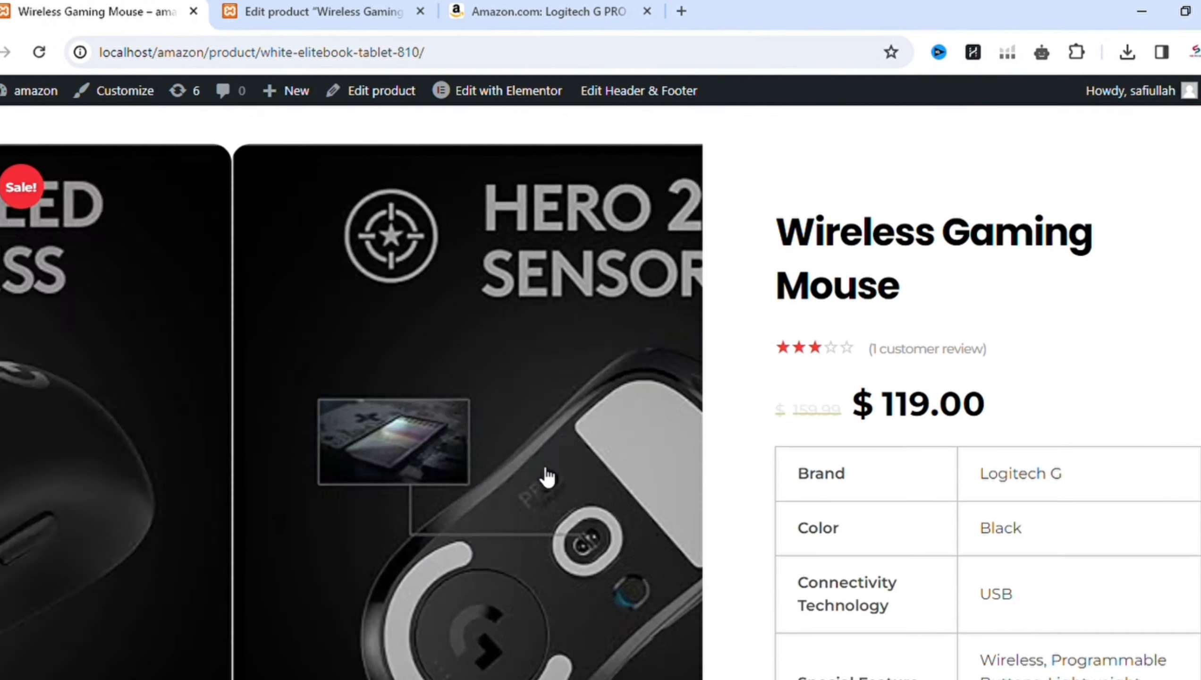
pyautogui.scroll(-20, 1199, 192)
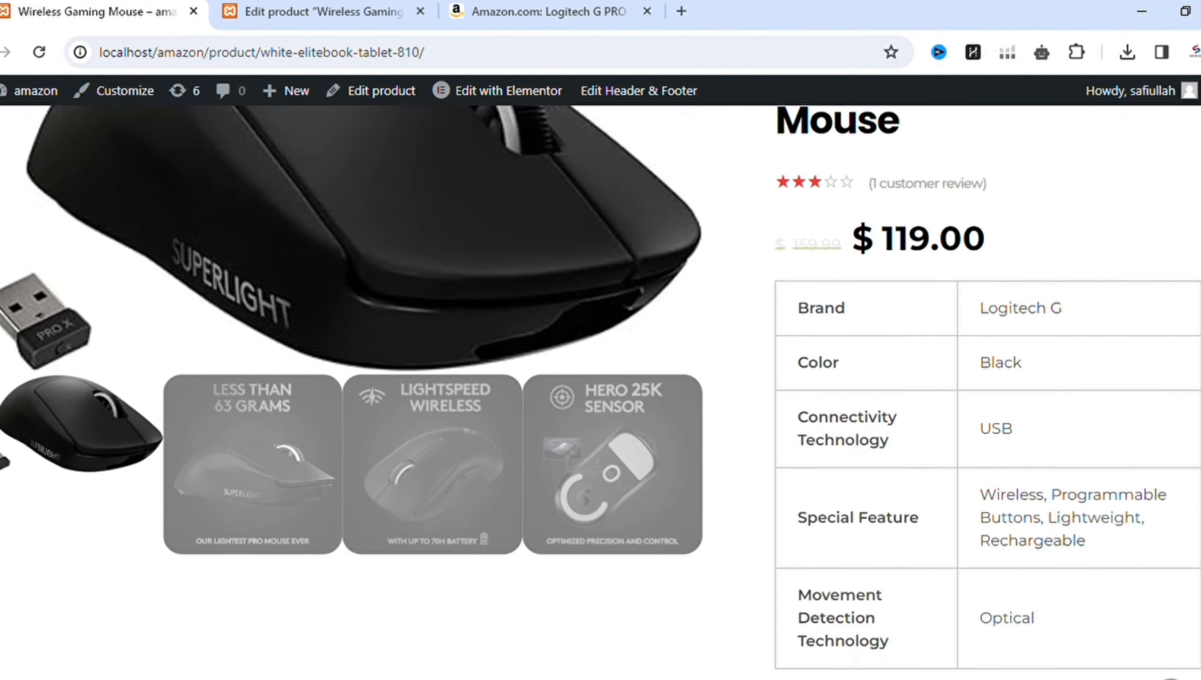
pyautogui.scroll(20, 601, 392)
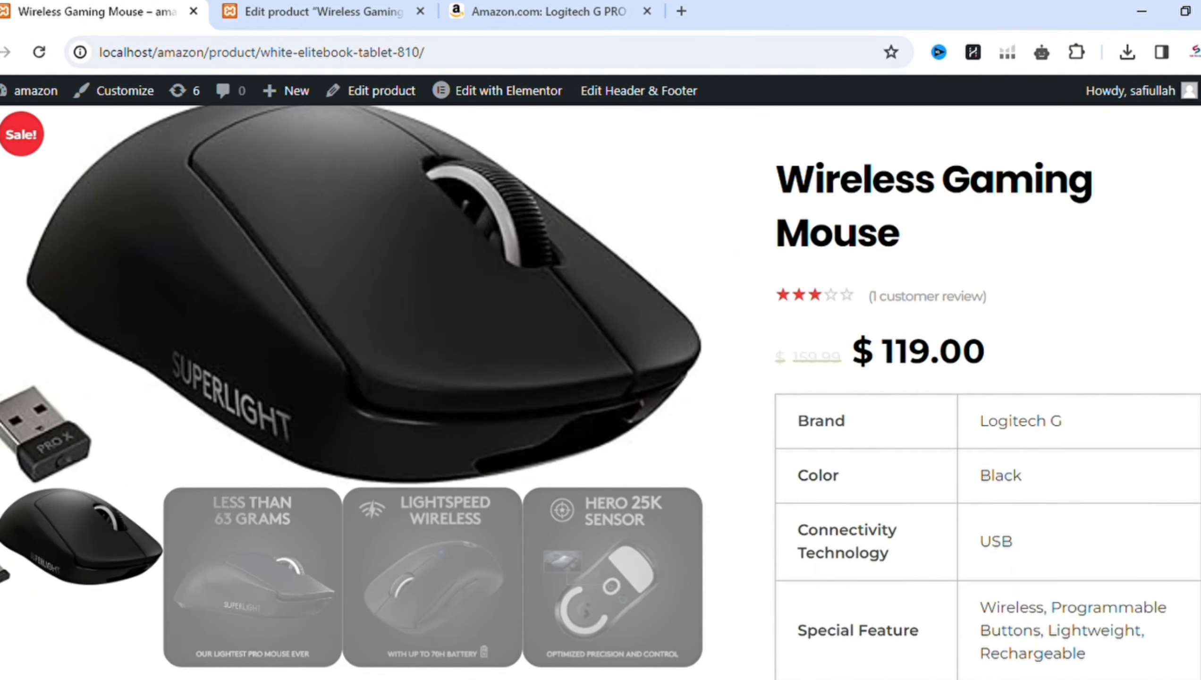
pyautogui.click(333, 11)
pyautogui.click(124, 13)
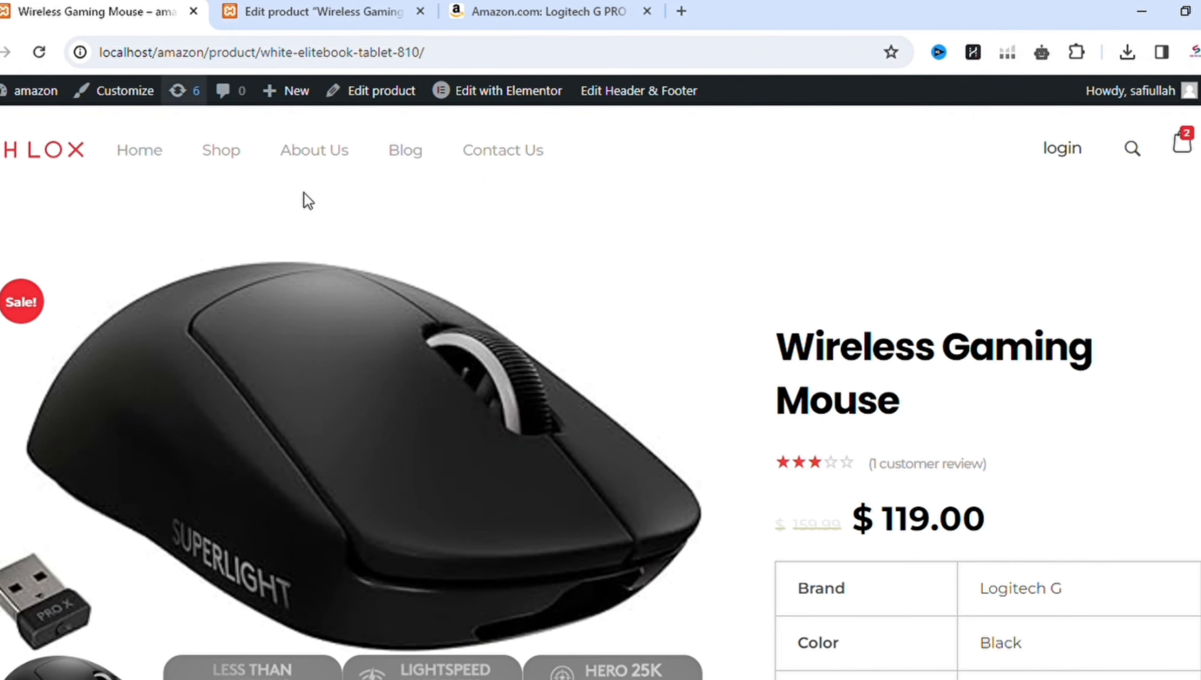